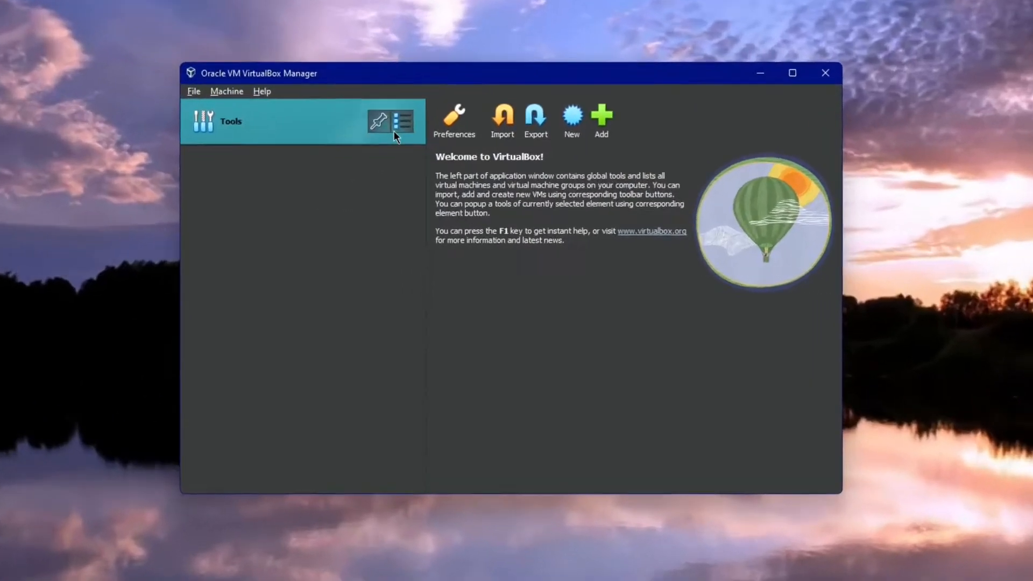
- Open the Network tool and create a new NAT network
{"action": "left_click", "coordinate": [395, 129]}
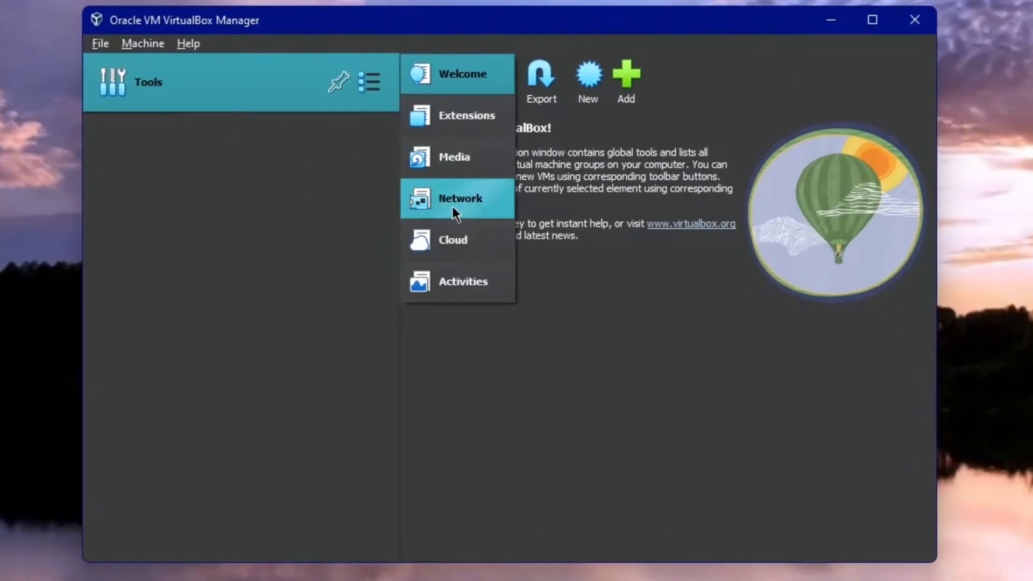
{"action": "left_click", "coordinate": [452, 205]}
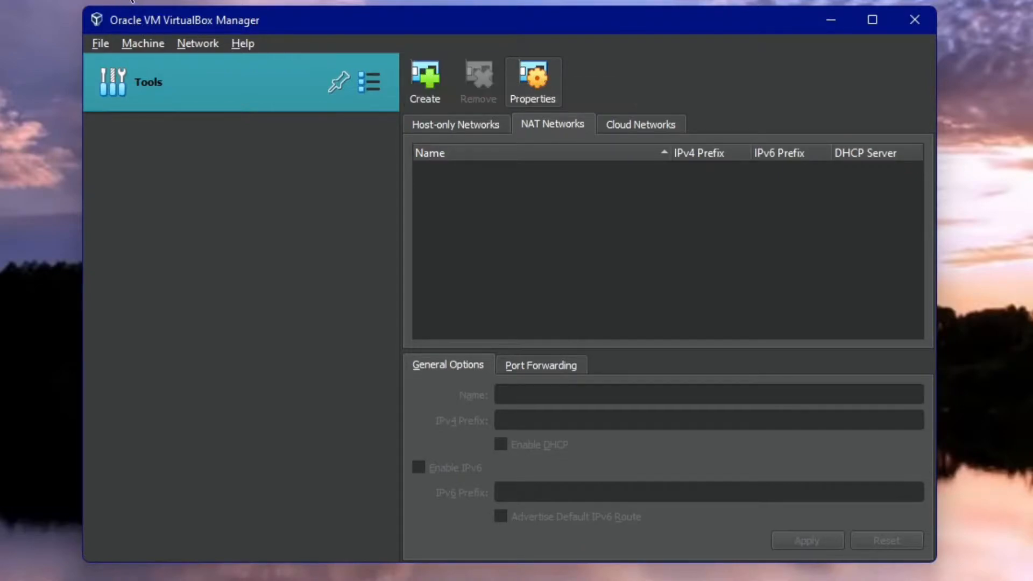
{"action": "left_click", "coordinate": [443, 103]}
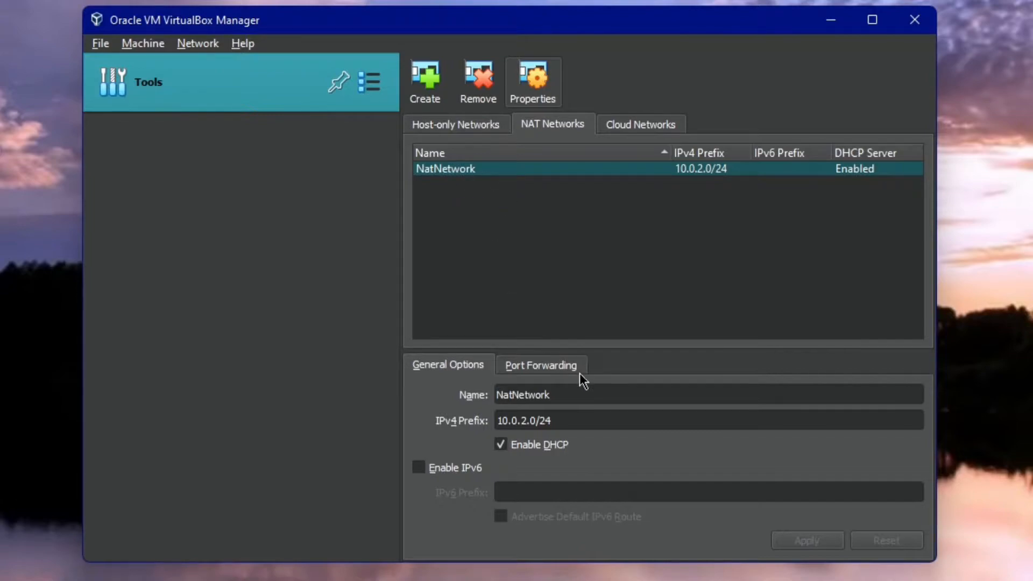
- Rename the NAT network to IronLabNetwork and apply the change
{"action": "double_click", "coordinate": [613, 393]}
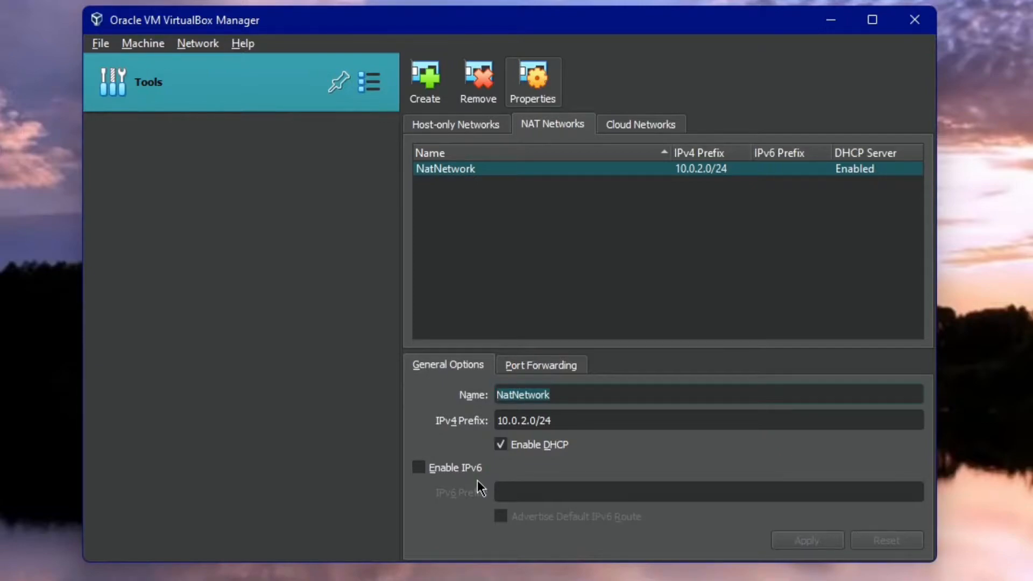
{"action": "type", "text": "IronLabNetwork"}
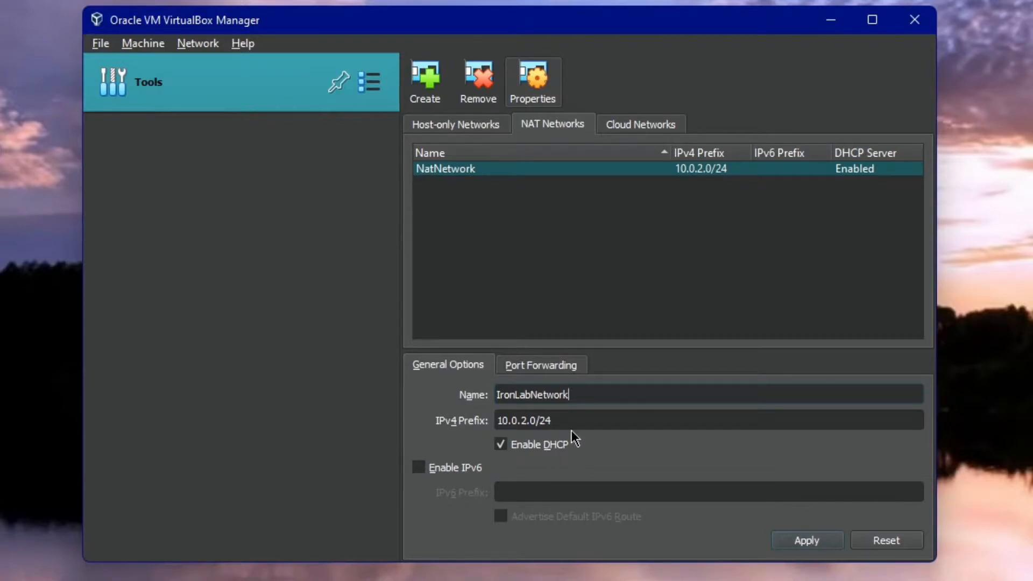
{"action": "left_click", "coordinate": [805, 541]}
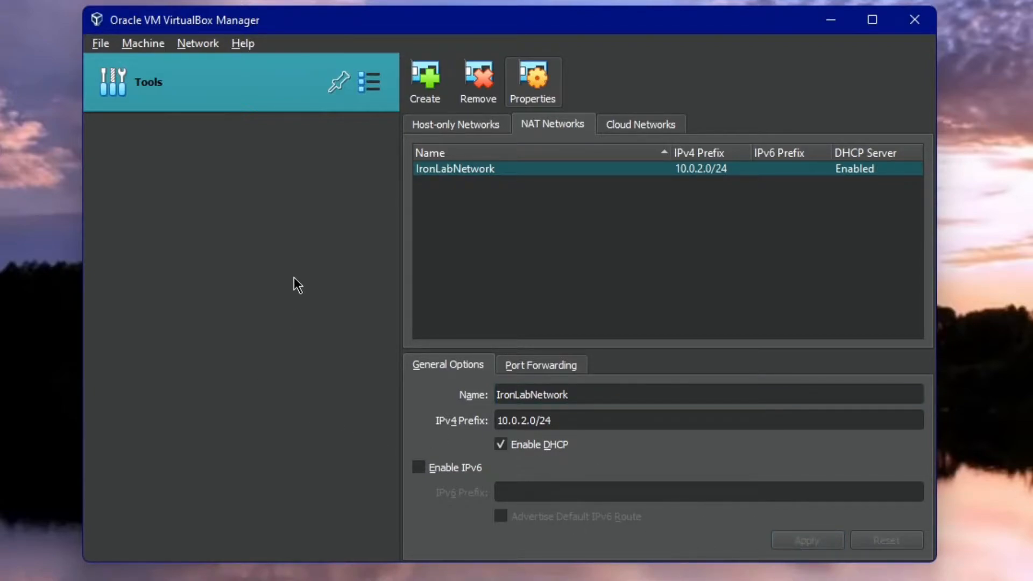
- Start creating a new virtual machine named Windows Server 2016
{"action": "left_click", "coordinate": [371, 92]}
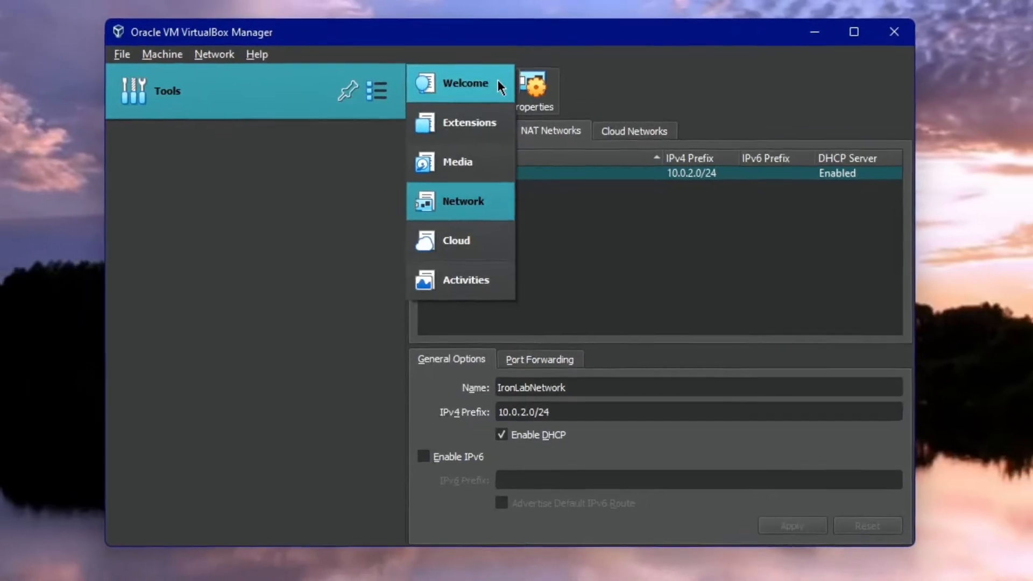
{"action": "left_click", "coordinate": [499, 78]}
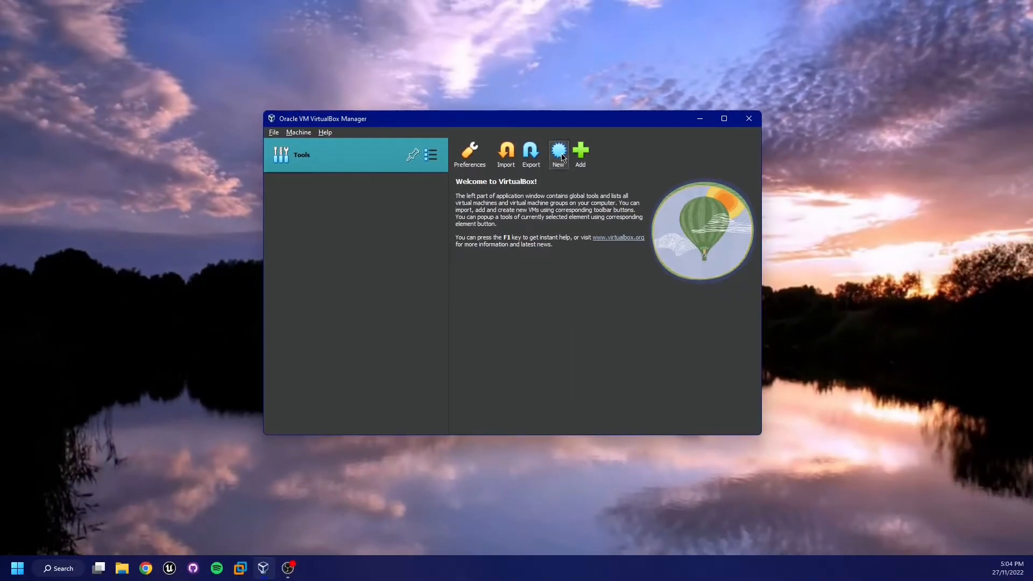
{"action": "left_click", "coordinate": [563, 156]}
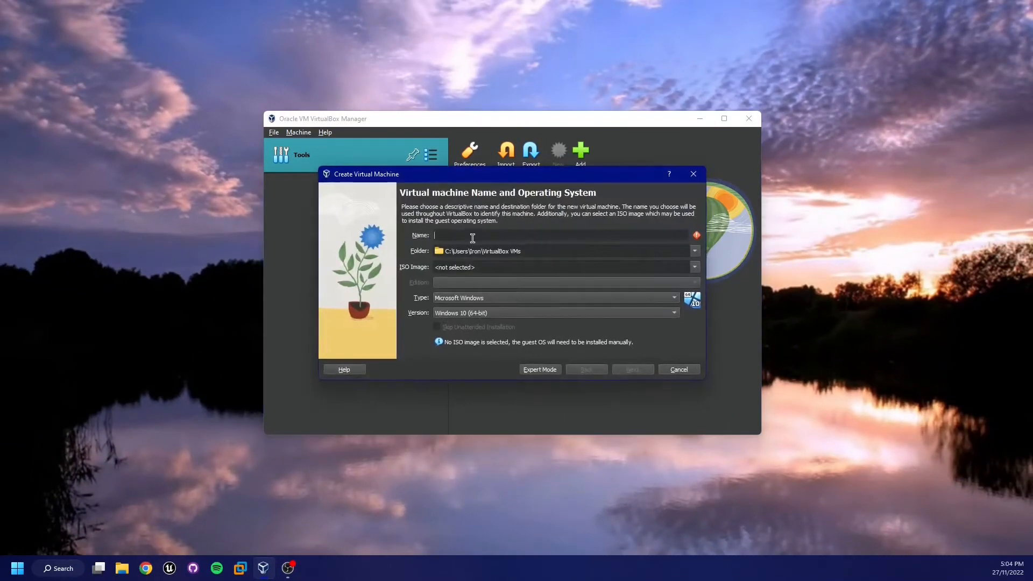
{"action": "type", "text": "Windows Server 2017"}
{"action": "key", "text": "BackSpace"}
{"action": "type", "text": "5"}
{"action": "key", "text": "BackSpace"}
{"action": "type", "text": "6"}
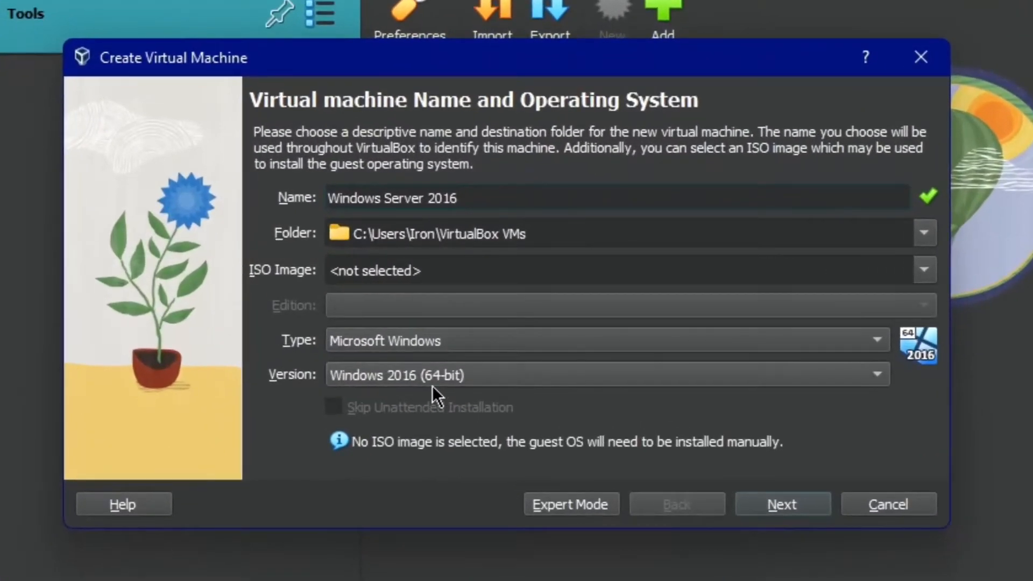
- Set the machine's version to Windows 10 (64-bit) and continue to the hardware page
{"action": "left_click", "coordinate": [424, 384]}
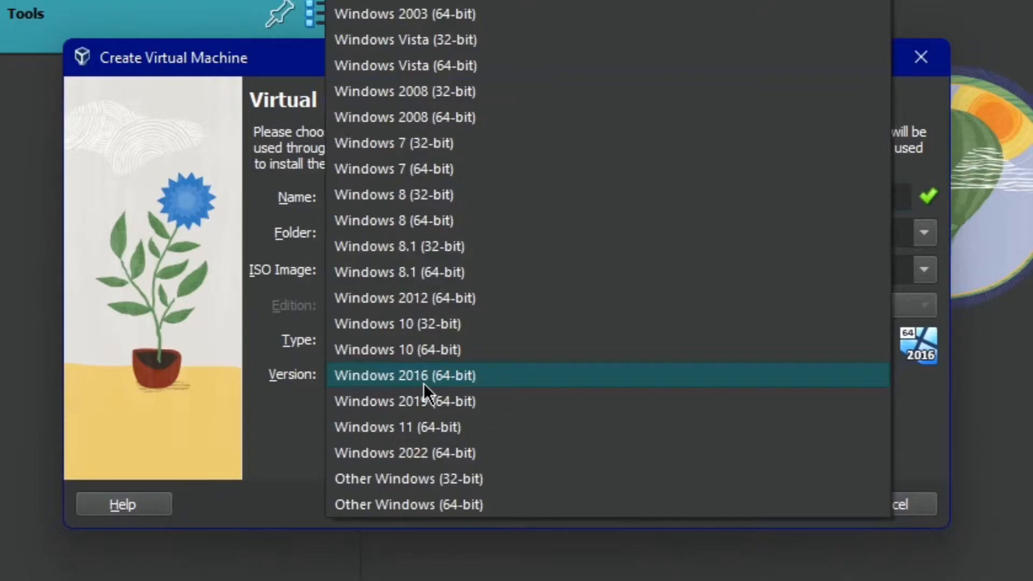
{"action": "left_click", "coordinate": [458, 353]}
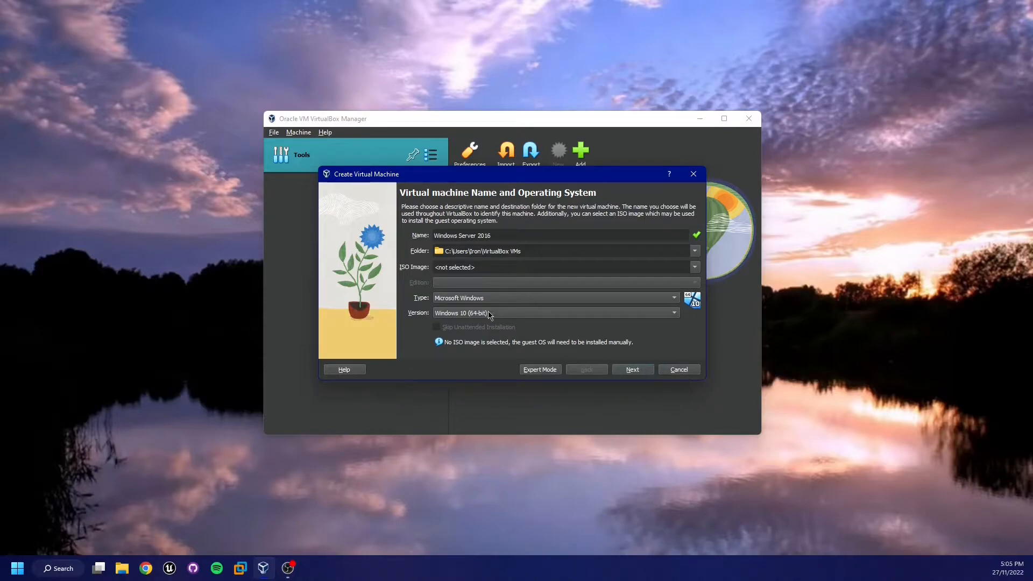
{"action": "left_click", "coordinate": [627, 373]}
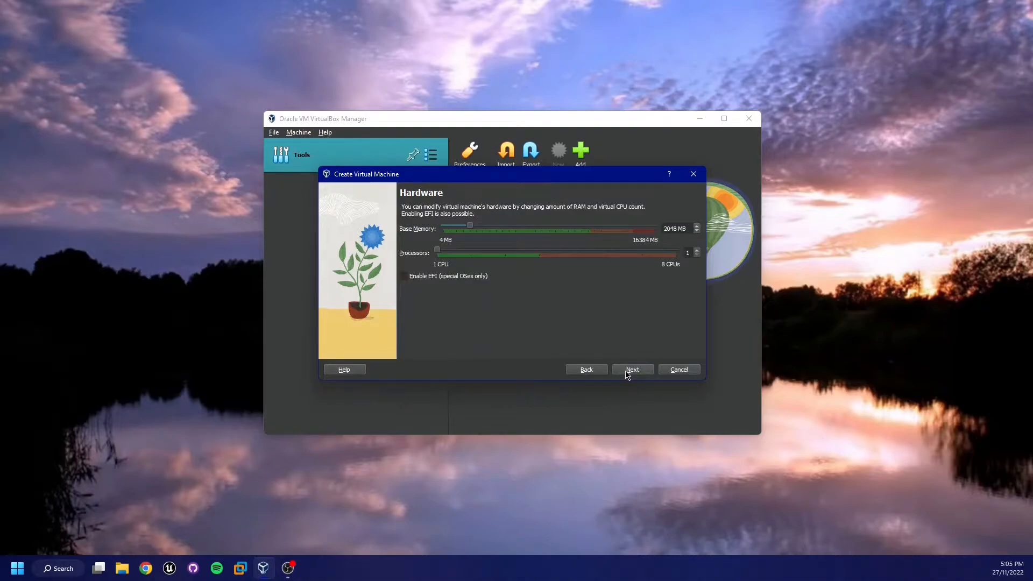
- Set base memory to 4096 MB and processors to 2, then continue
{"action": "left_click_drag", "start_coordinate": [474, 228], "coordinate": [502, 237]}
{"action": "left_click", "coordinate": [493, 251]}
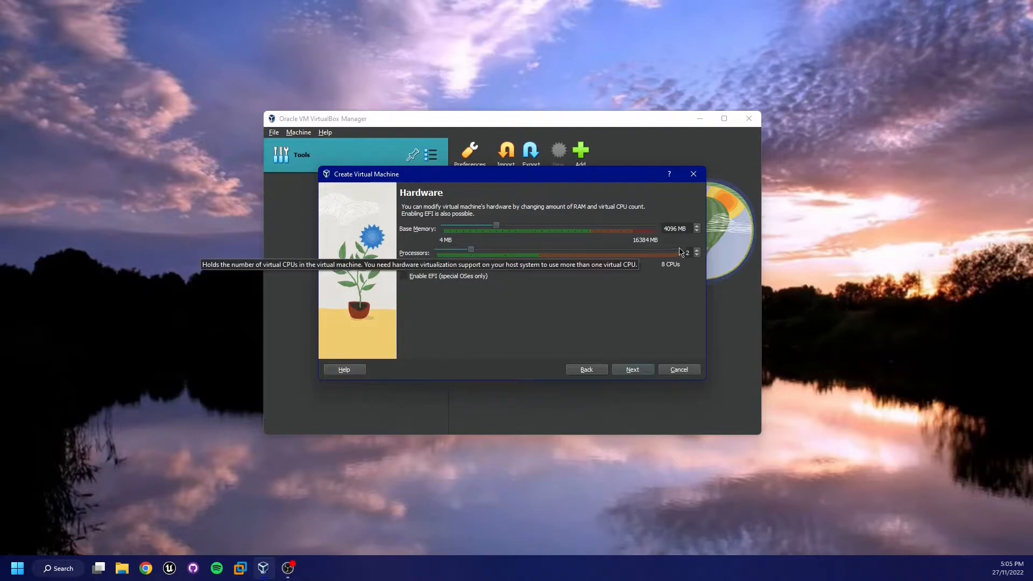
{"action": "left_click", "coordinate": [629, 369]}
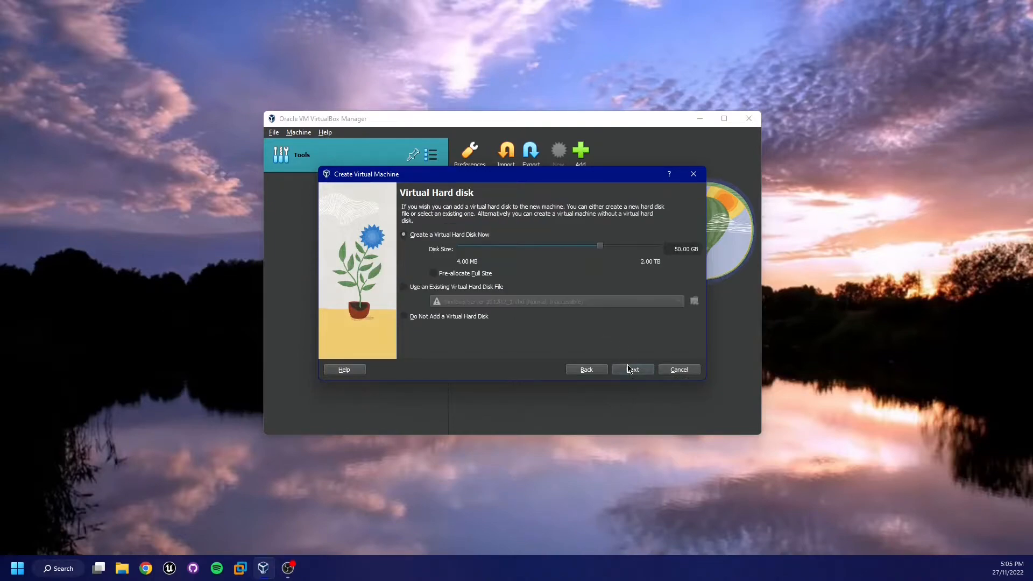
- Set the virtual hard disk size to 150 GB and finish creating the machine
{"action": "left_click", "coordinate": [673, 249]}
{"action": "type", "text": "1"}
{"action": "key", "text": "Return"}
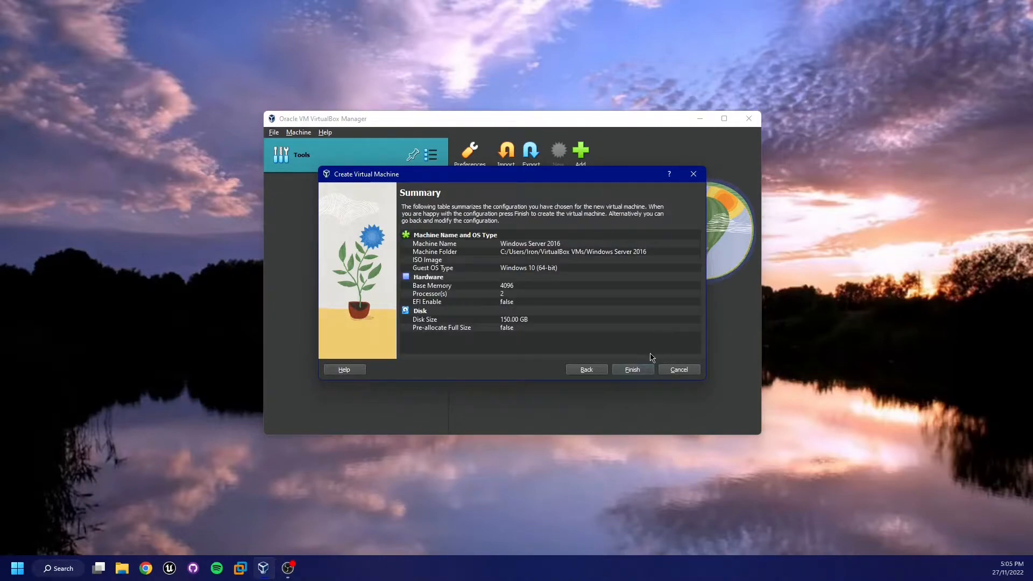
{"action": "left_click", "coordinate": [640, 371]}
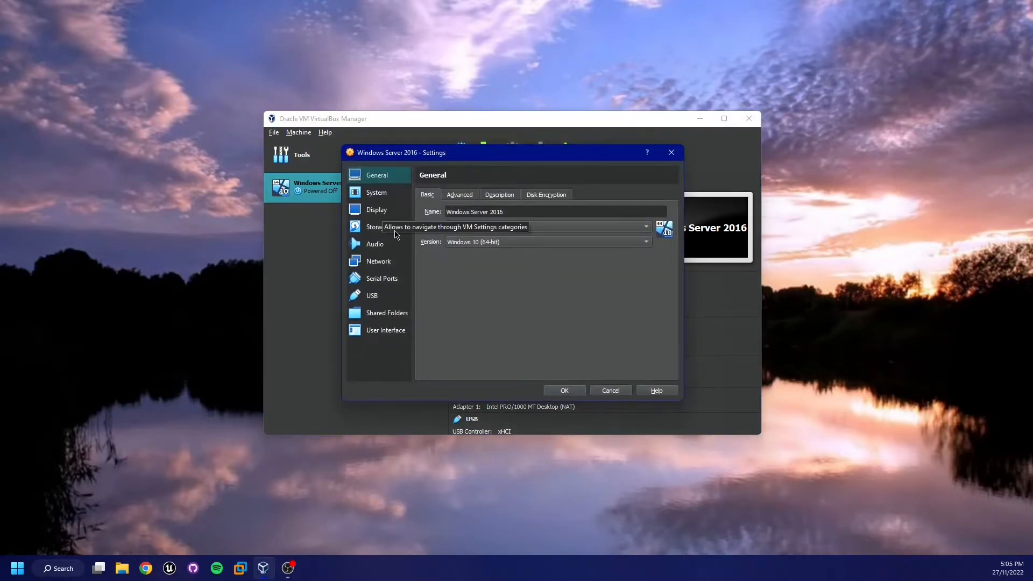
- In the machine's Storage settings, attach the Windows Server 2016 ISO to the optical drive and save
{"action": "left_click", "coordinate": [383, 227]}
{"action": "left_click", "coordinate": [467, 230]}
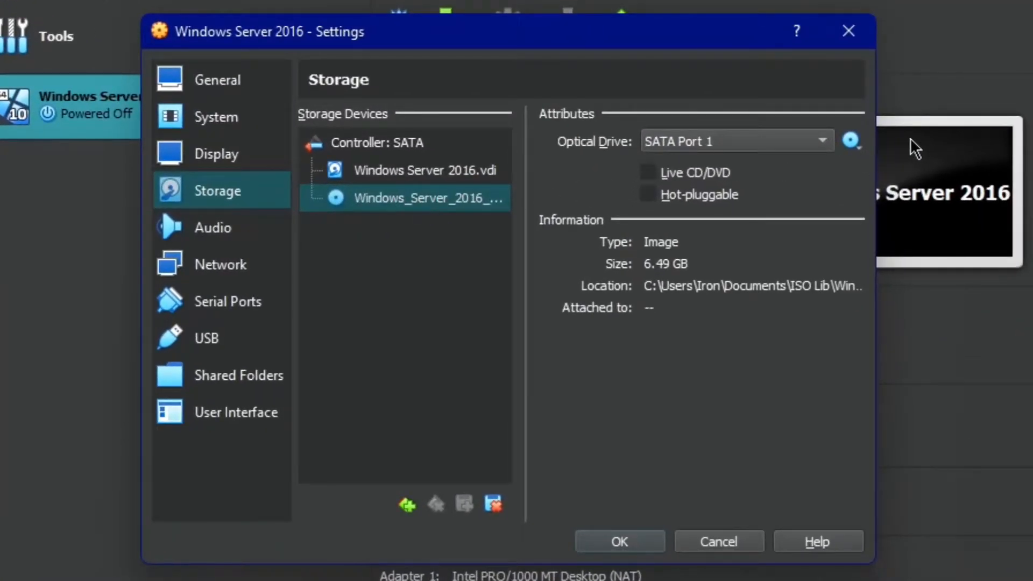
{"action": "left_click", "coordinate": [842, 145]}
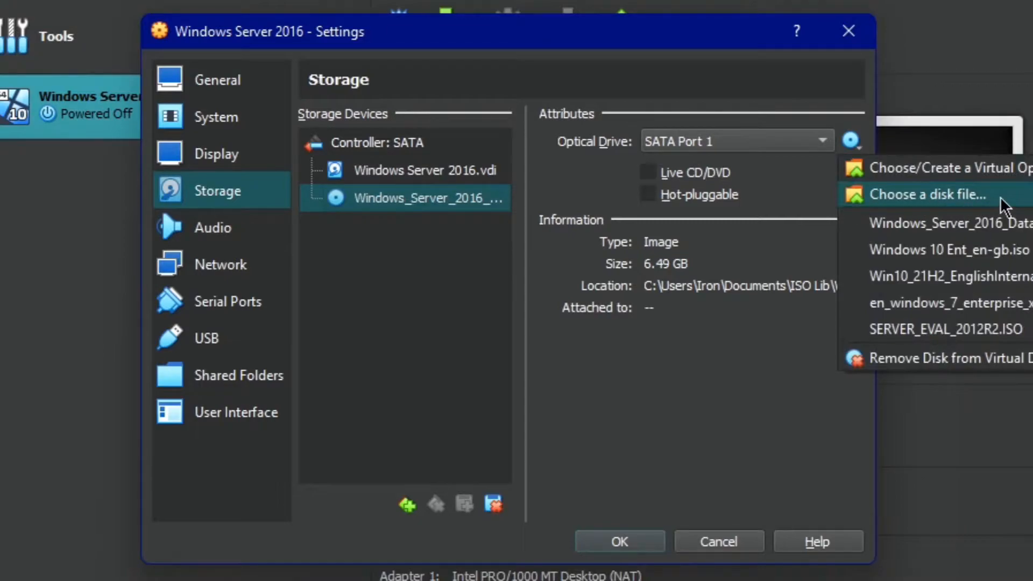
{"action": "left_click", "coordinate": [415, 329]}
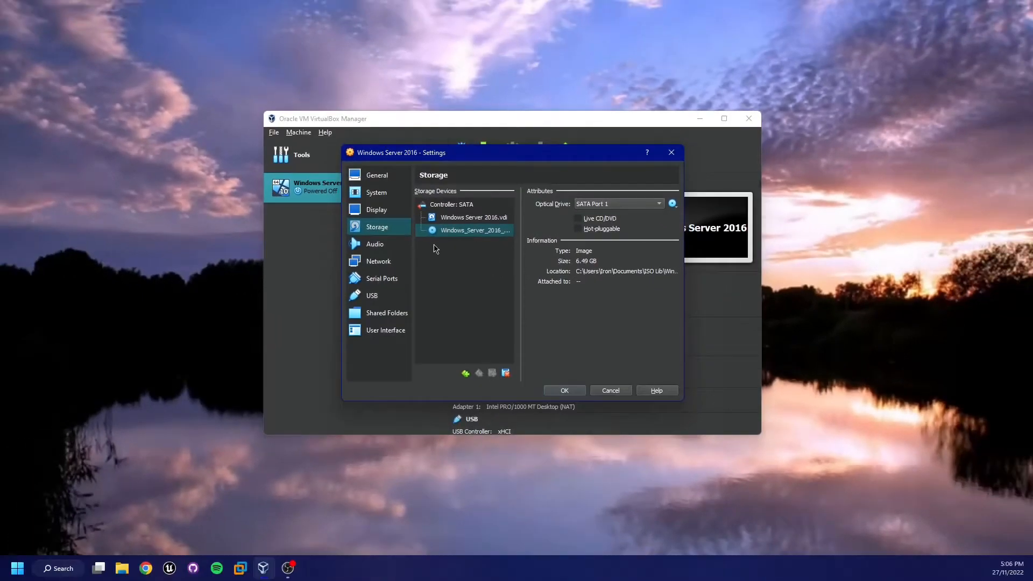
{"action": "left_click", "coordinate": [569, 389]}
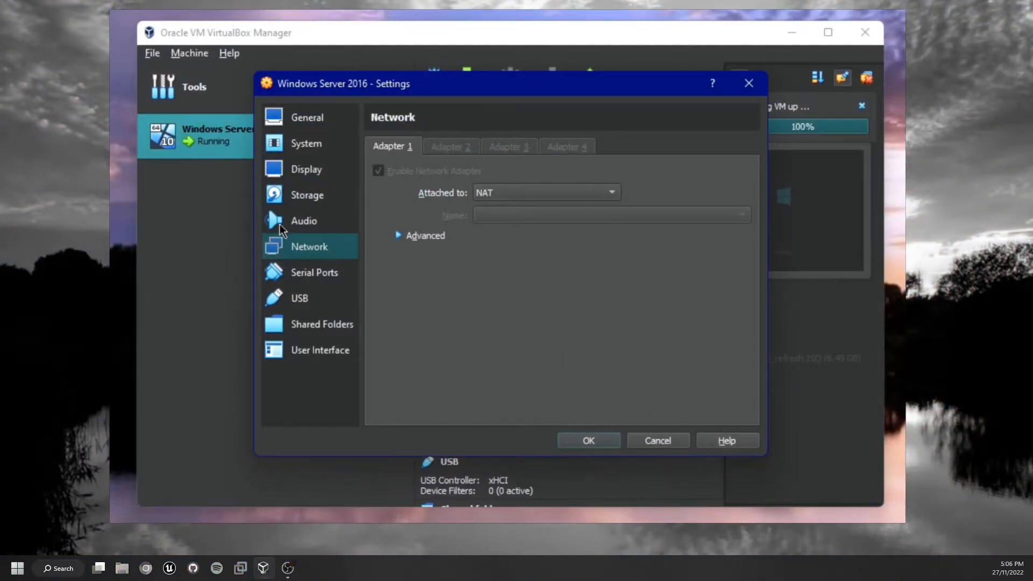
- Attach network adapter 1 to NAT Network IronLabNetwork and keep your changes
{"action": "left_click", "coordinate": [519, 195]}
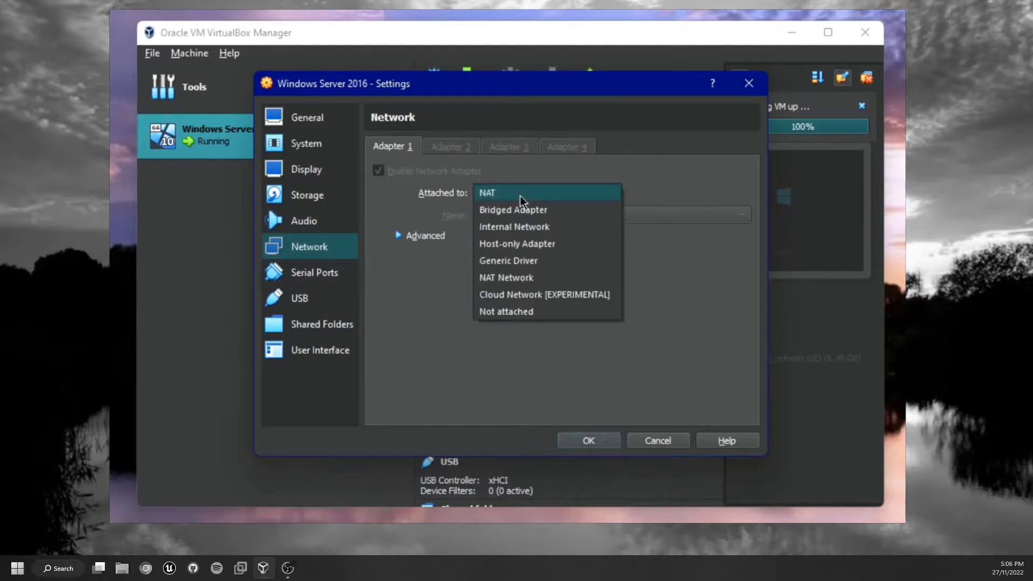
{"action": "left_click", "coordinate": [517, 275]}
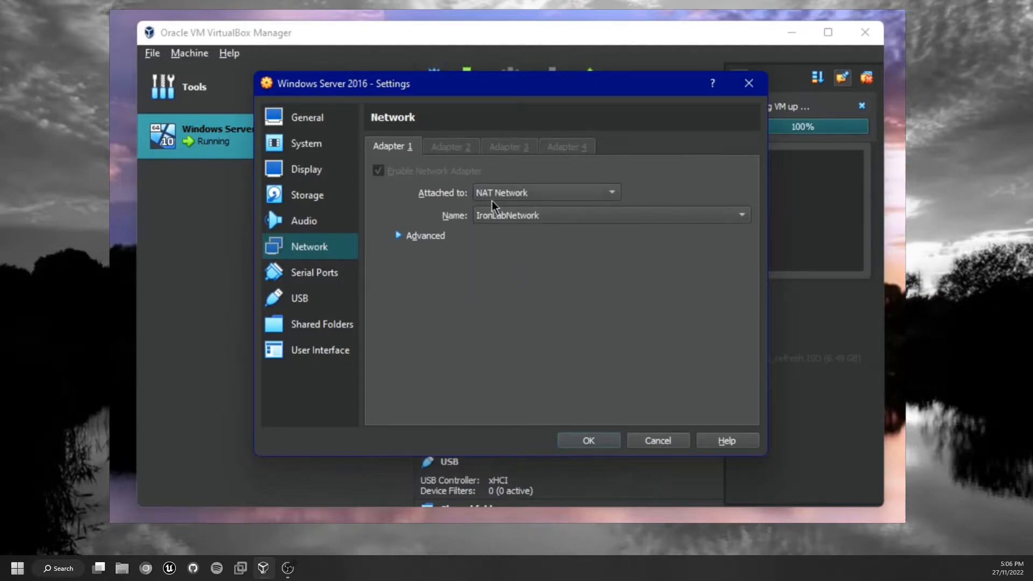
{"action": "left_click", "coordinate": [525, 215]}
{"action": "left_click", "coordinate": [482, 218]}
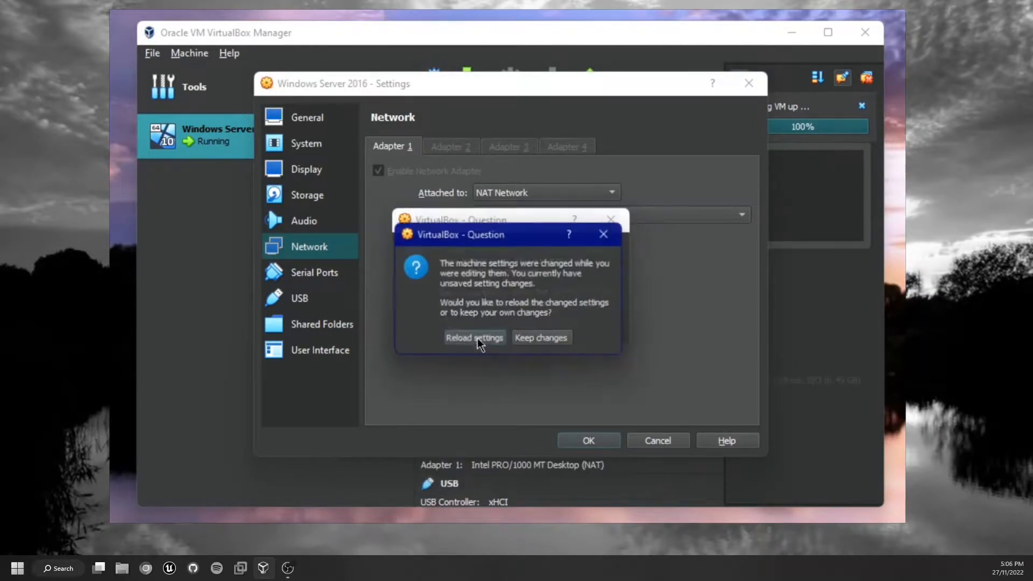
{"action": "left_click", "coordinate": [541, 333]}
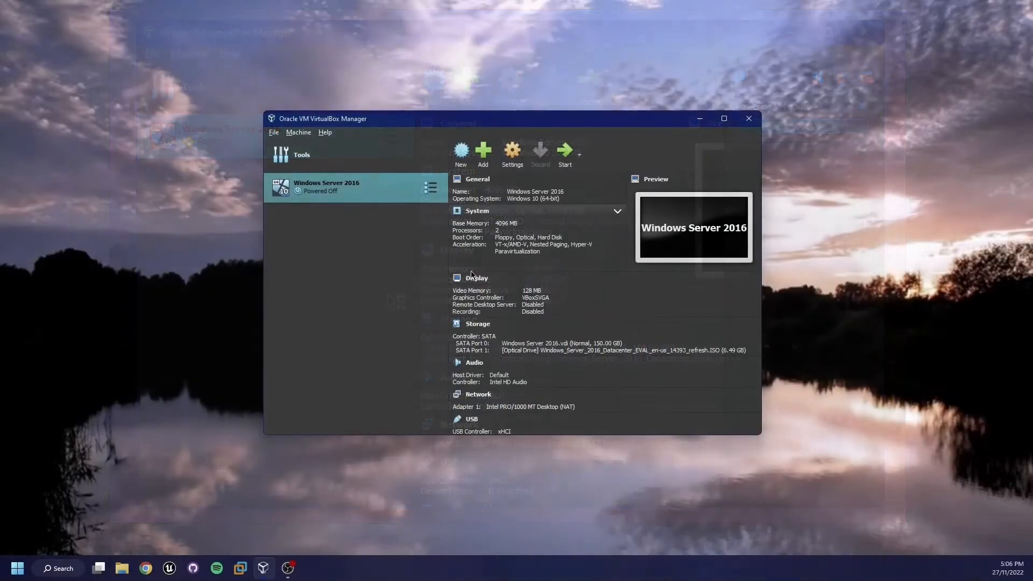
- Start the Windows Server 2016 virtual machine
{"action": "left_click", "coordinate": [566, 155]}
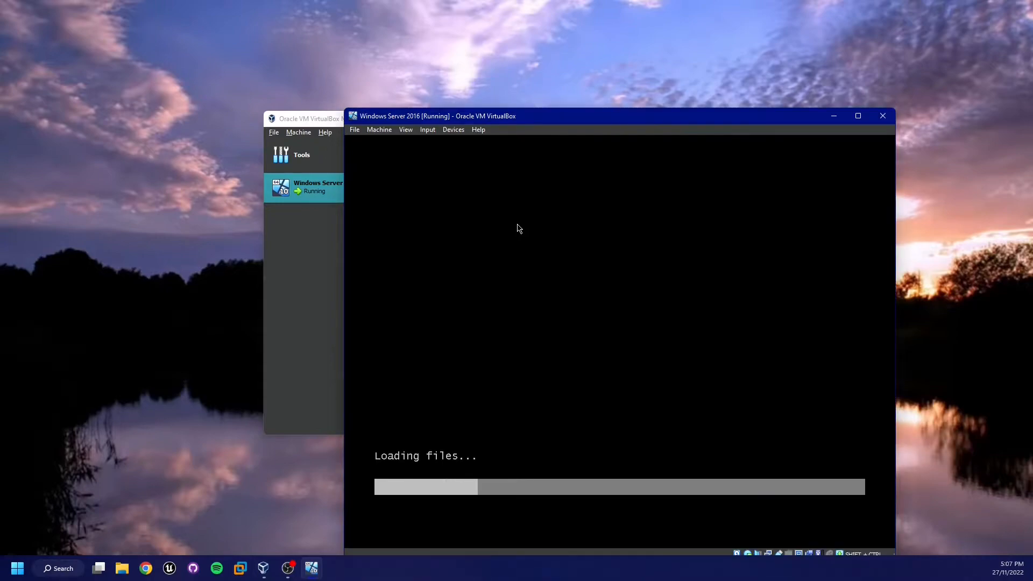
{"action": "left_click_drag", "start_coordinate": [512, 121], "coordinate": [424, 51]}
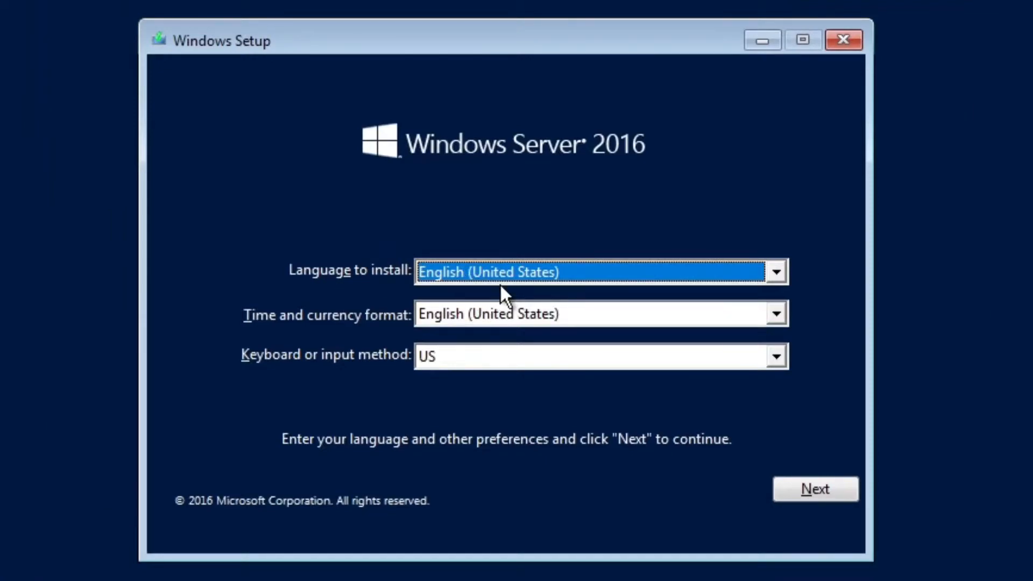
- Set the time and currency format and keyboard to English (United Kingdom) / United Kingdom, then continue
{"action": "left_click", "coordinate": [586, 320]}
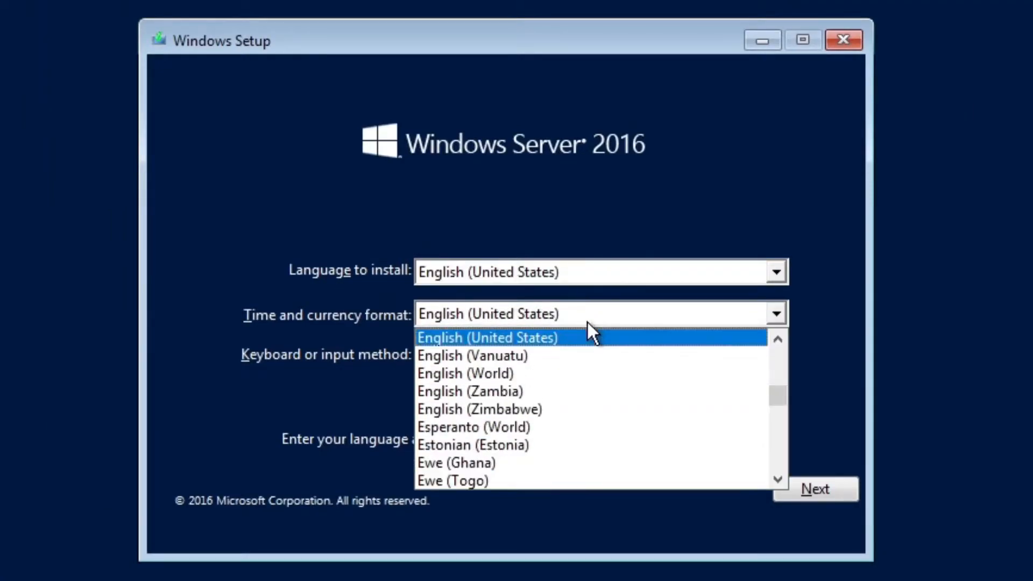
{"action": "scroll", "coordinate": [580, 358], "scroll_direction": "up", "scroll_amount": 1}
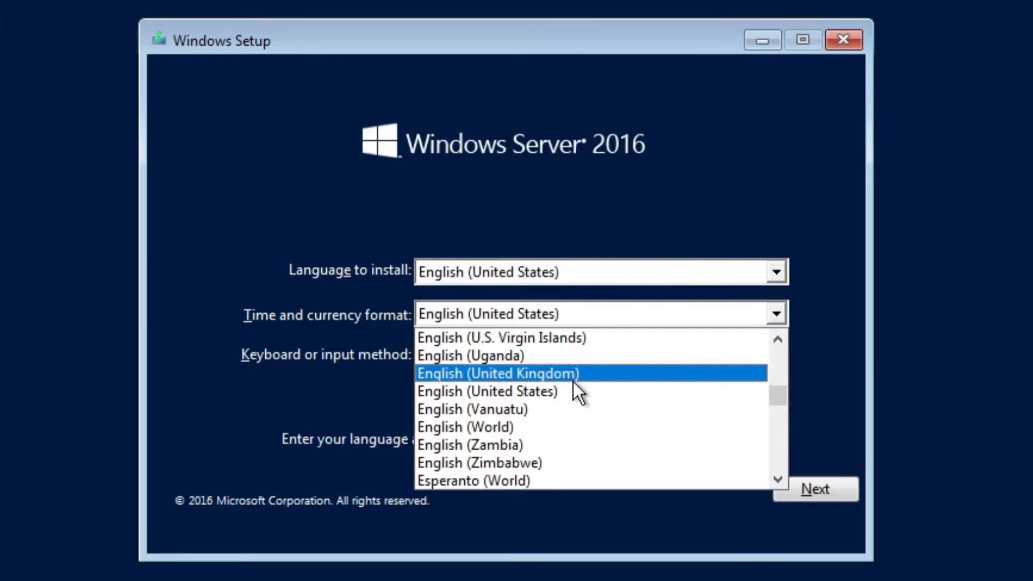
{"action": "left_click", "coordinate": [573, 379]}
{"action": "left_click", "coordinate": [555, 269]}
{"action": "left_click", "coordinate": [557, 296]}
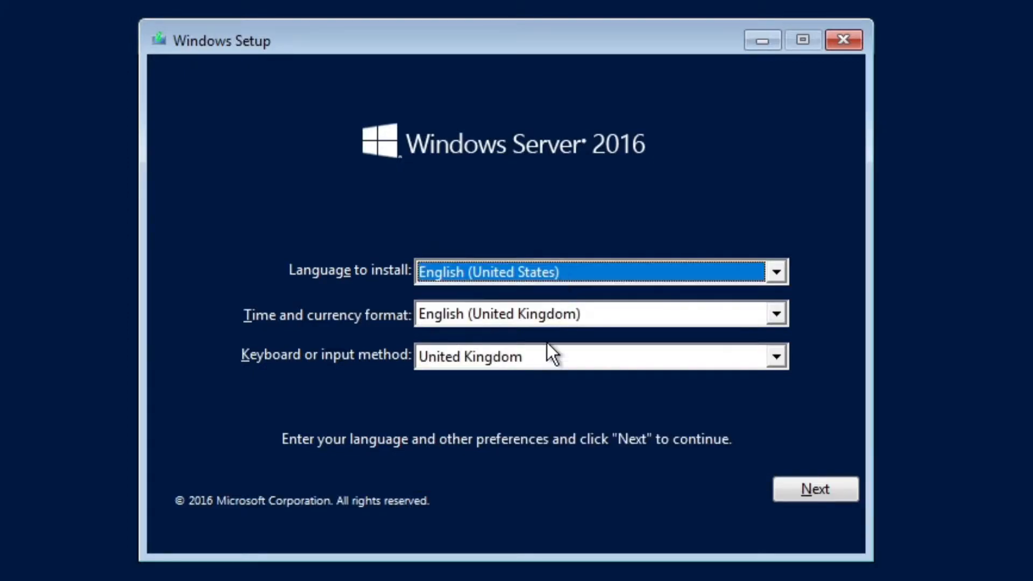
{"action": "left_click", "coordinate": [780, 497]}
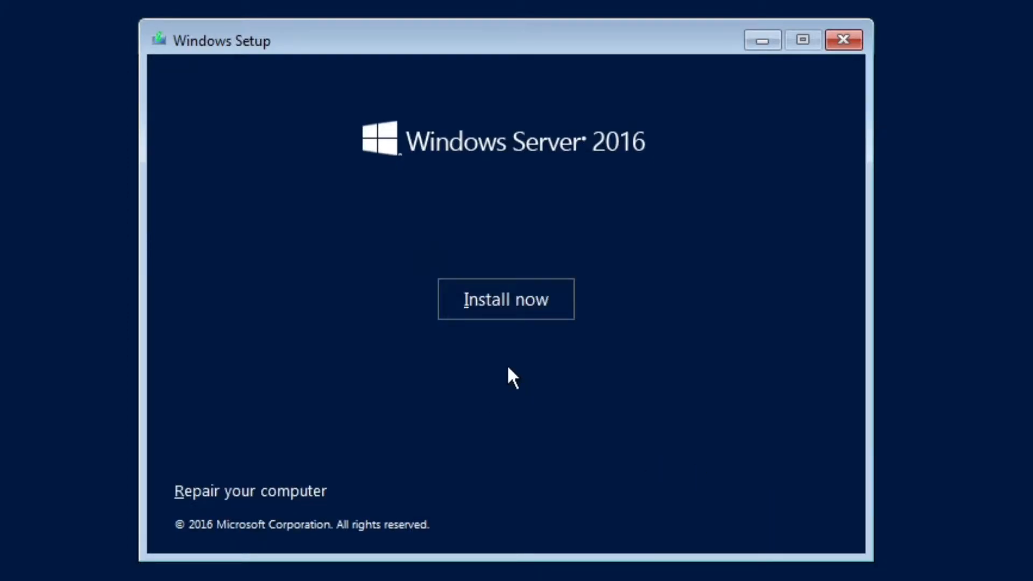
- Begin installation and choose Windows Server 2016 Standard Evaluation (Desktop Experience)
{"action": "left_click", "coordinate": [506, 315]}
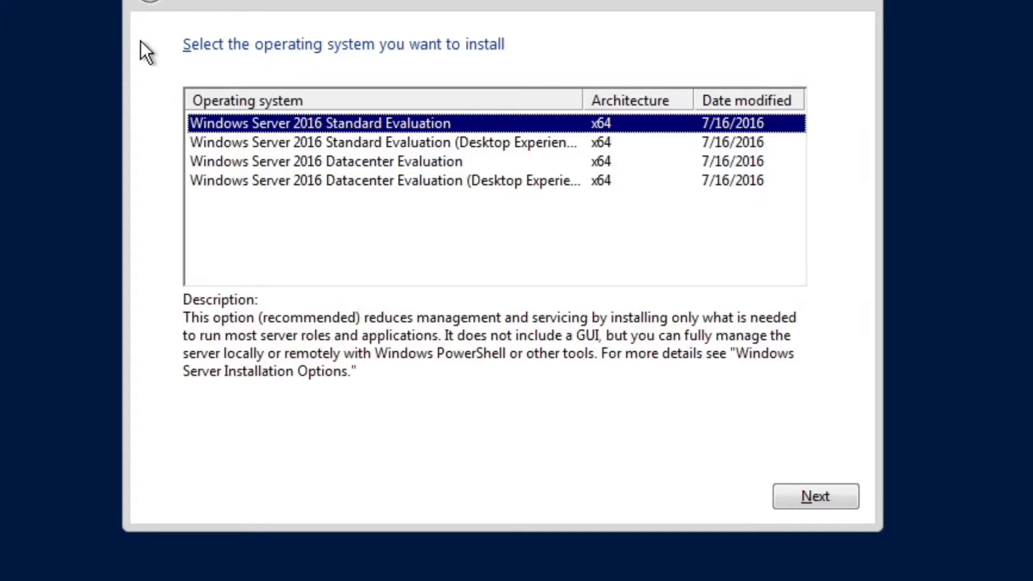
{"action": "left_click", "coordinate": [277, 142]}
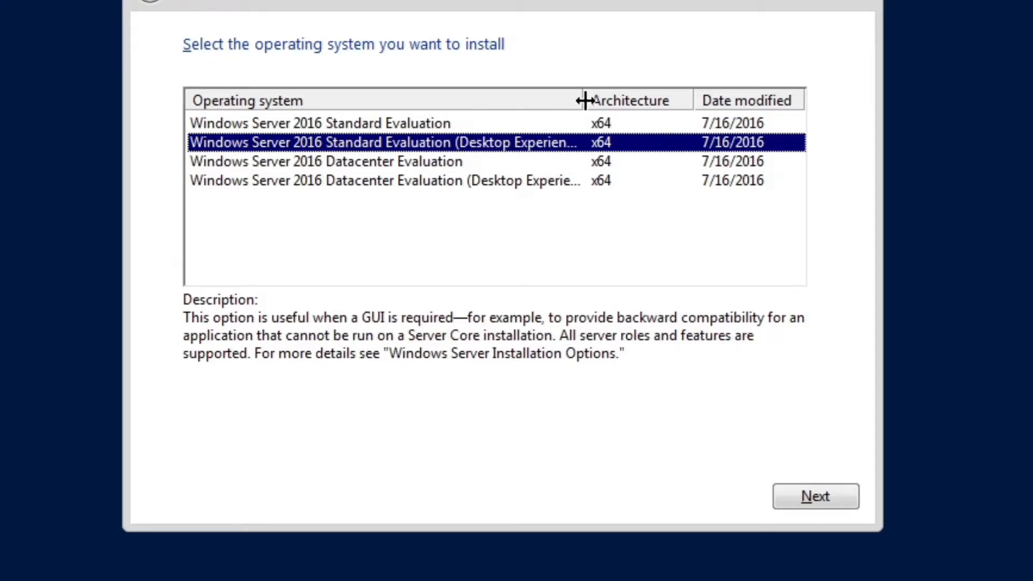
{"action": "left_click_drag", "start_coordinate": [584, 101], "coordinate": [671, 102]}
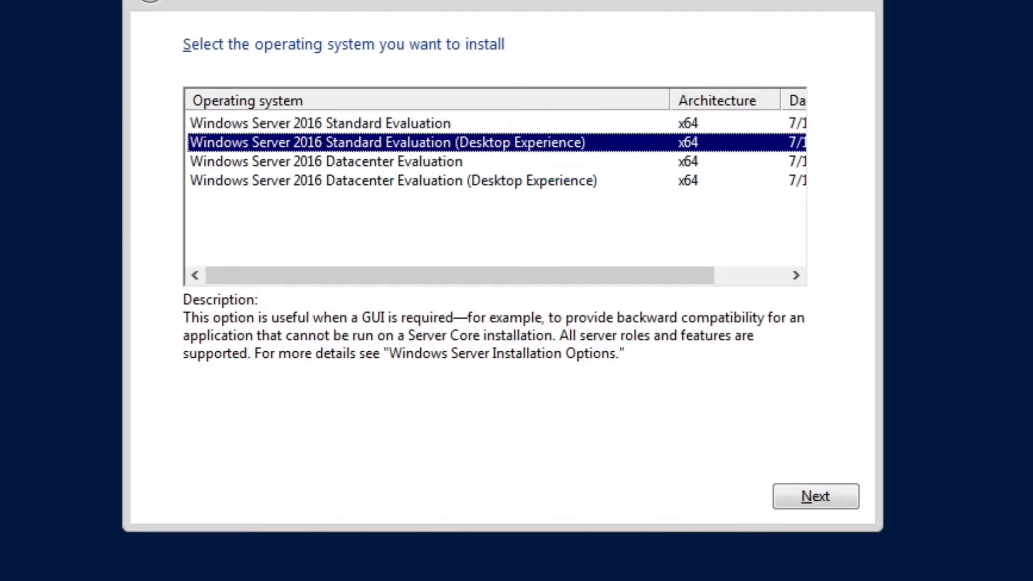
{"action": "left_click", "coordinate": [786, 498]}
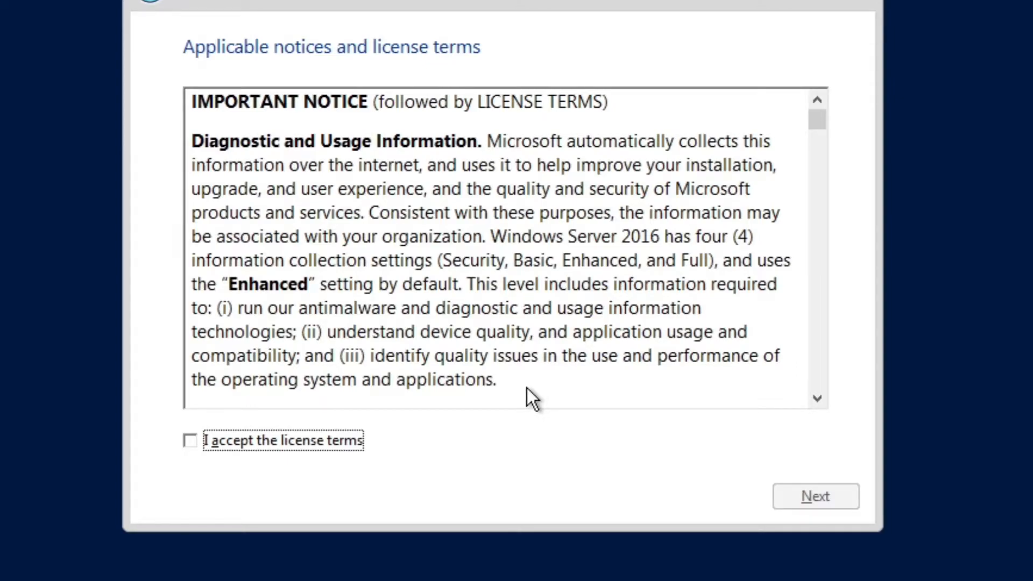
- Accept the licence terms and run a Custom install onto Drive 0 Unallocated Space
{"action": "left_click", "coordinate": [214, 440]}
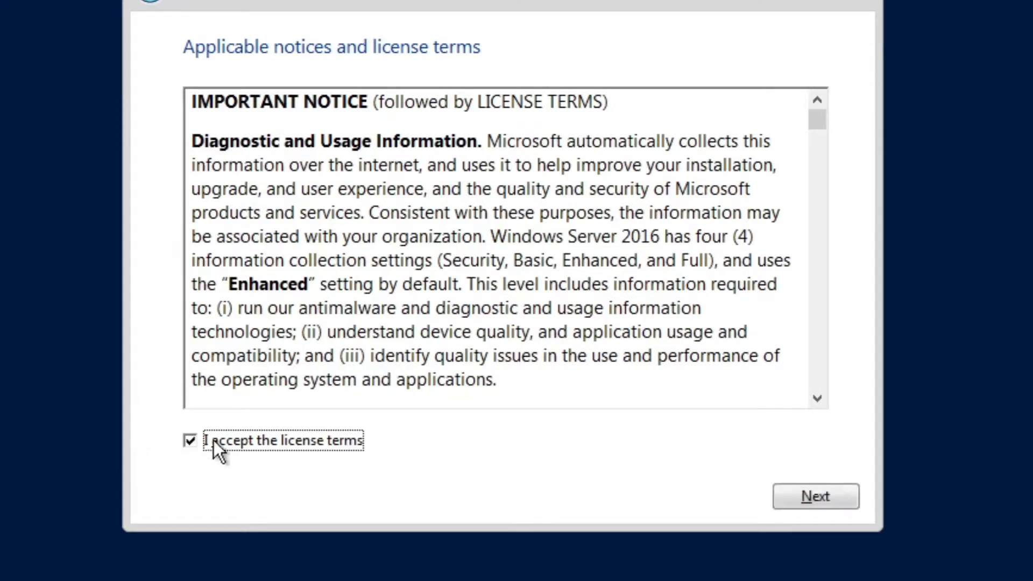
{"action": "left_click", "coordinate": [812, 494]}
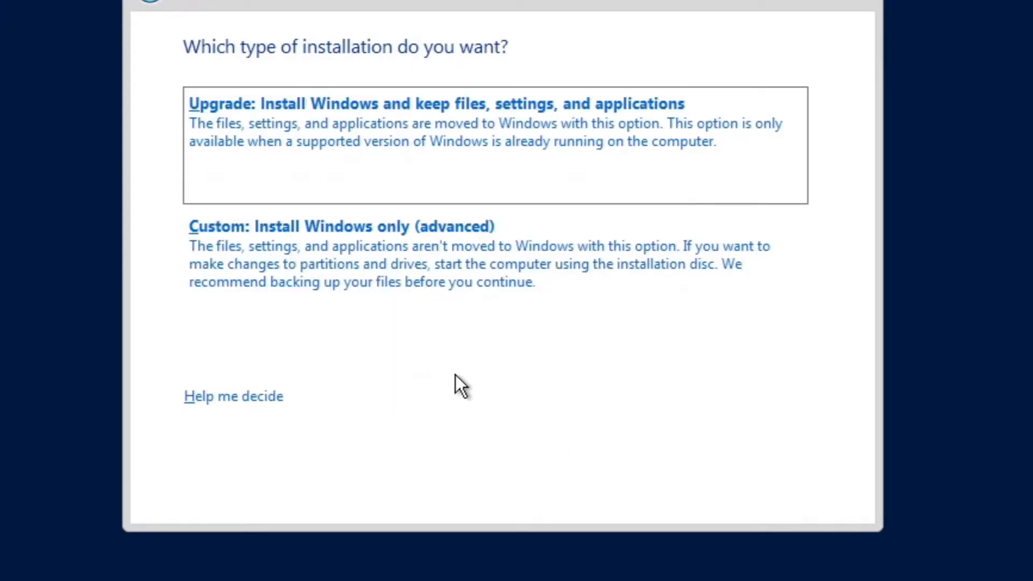
{"action": "left_click", "coordinate": [450, 275]}
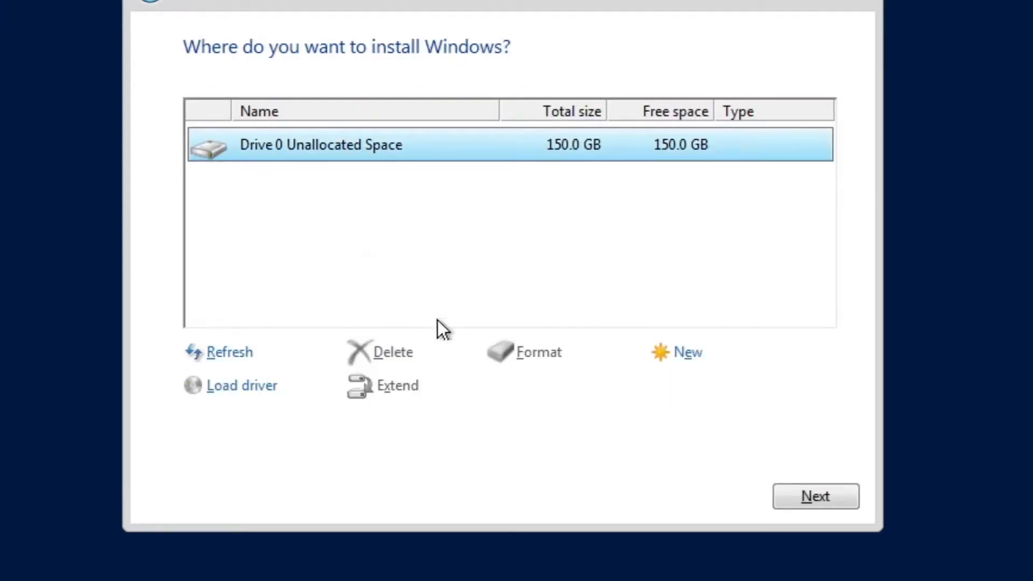
{"action": "left_click", "coordinate": [796, 505]}
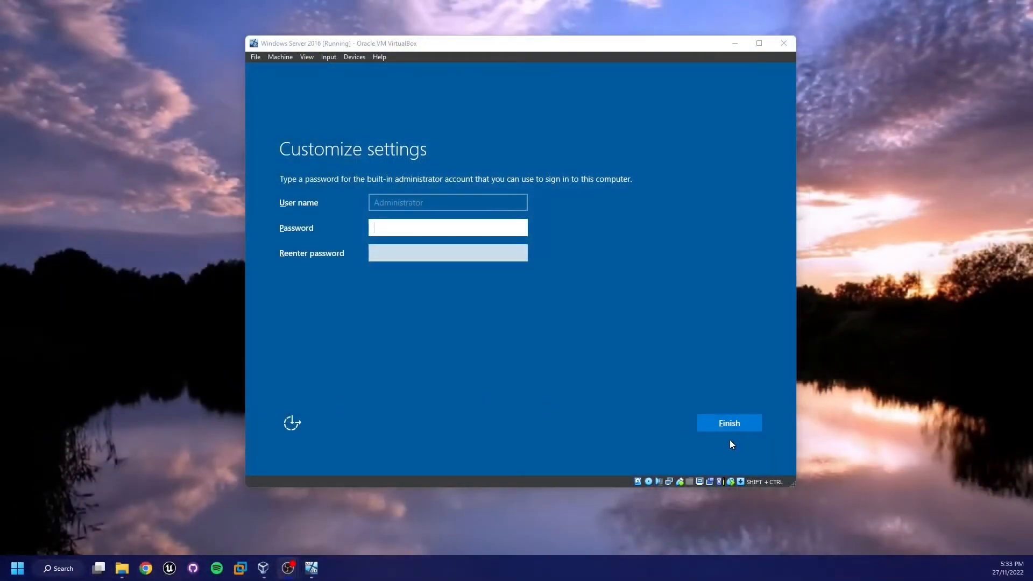
- Set and confirm the built-in Administrator account password, then finish the setup
{"action": "left_click", "coordinate": [502, 377]}
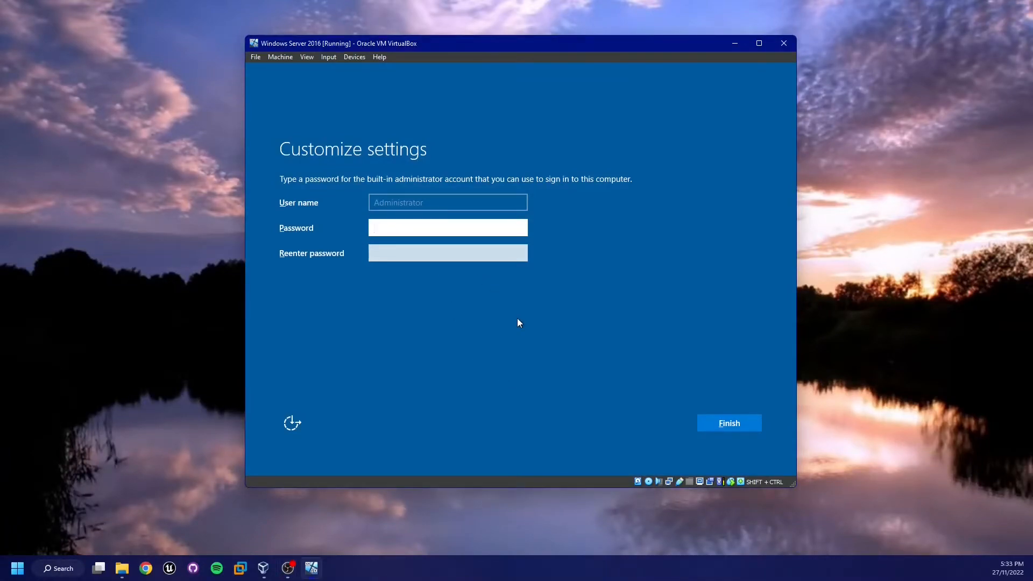
{"action": "type", "text": "•••••••••"}
{"action": "key", "text": "Tab"}
{"action": "type", "text": "•••••••••"}
{"action": "key", "text": "Return"}
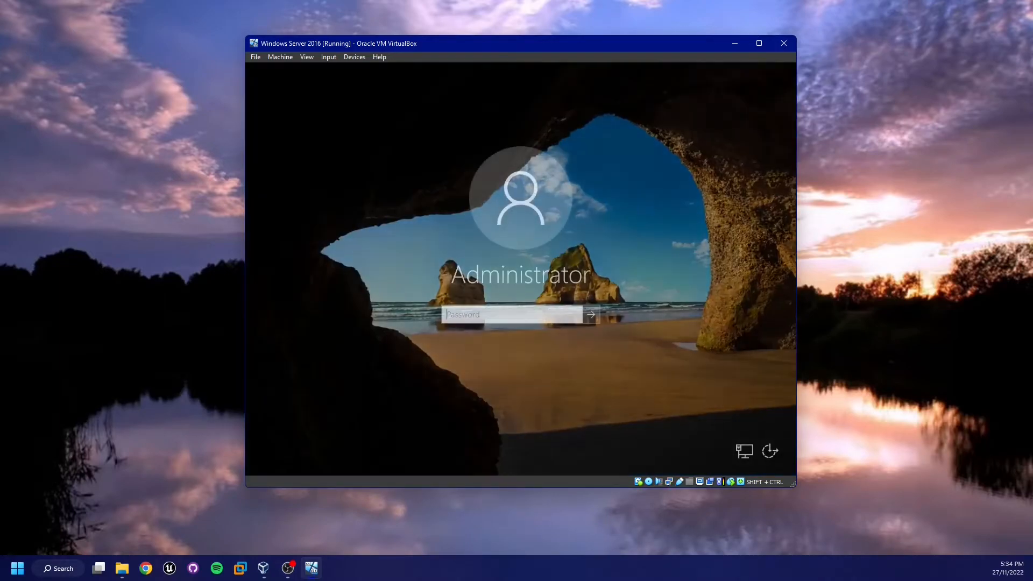
{"action": "type", "text": "•••••••"}
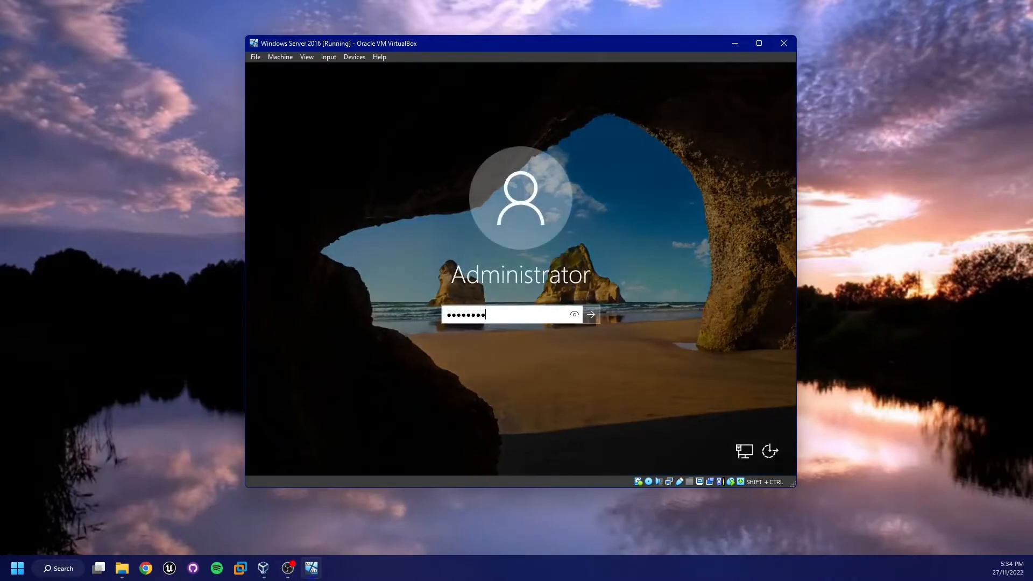
- Sign in as Administrator by entering the account password
{"action": "key", "text": "Return"}
{"action": "key", "text": "Return"}
{"action": "type", "text": "••••••••"}
{"action": "key", "text": "Return"}
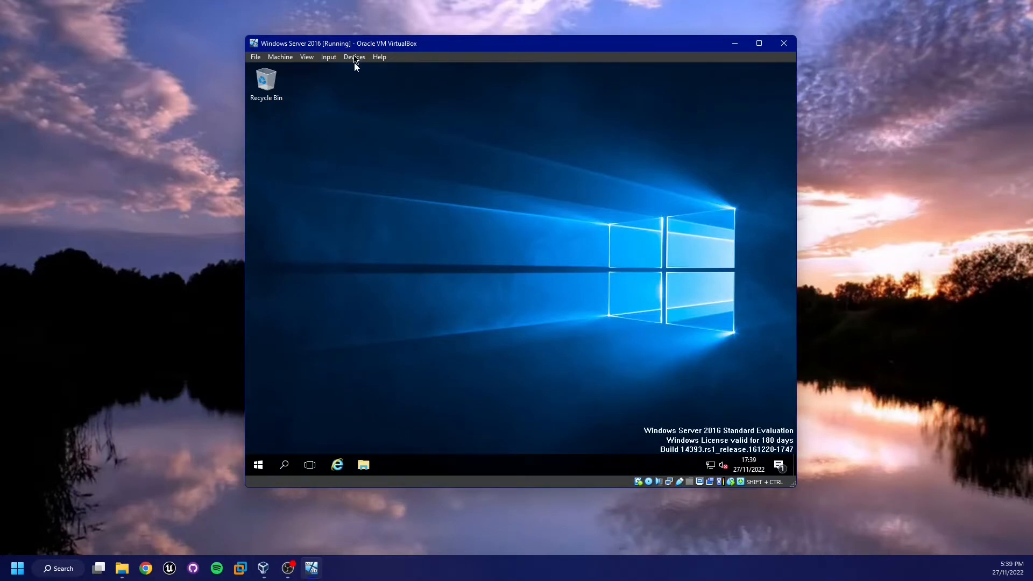
- Insert the Guest Additions CD image and open the VirtualBox Guest Additions CD drive in File Explorer
{"action": "left_click", "coordinate": [355, 57]}
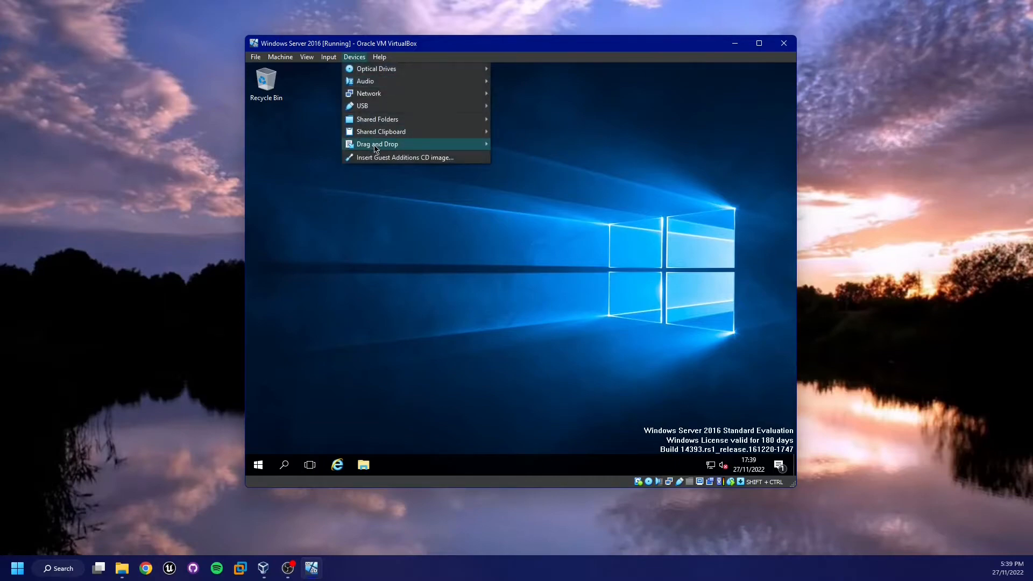
{"action": "left_click", "coordinate": [387, 158]}
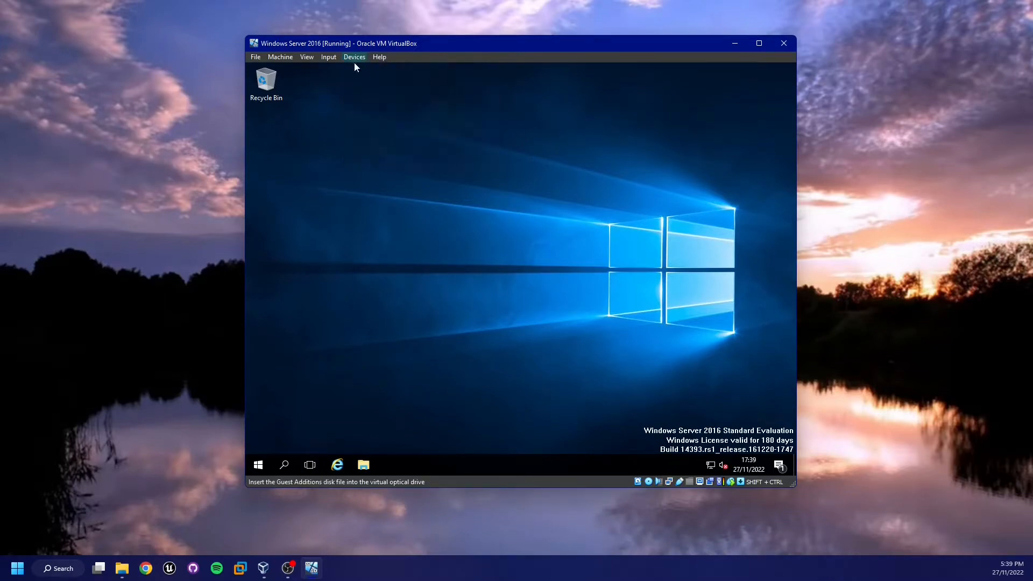
{"action": "left_click", "coordinate": [364, 465]}
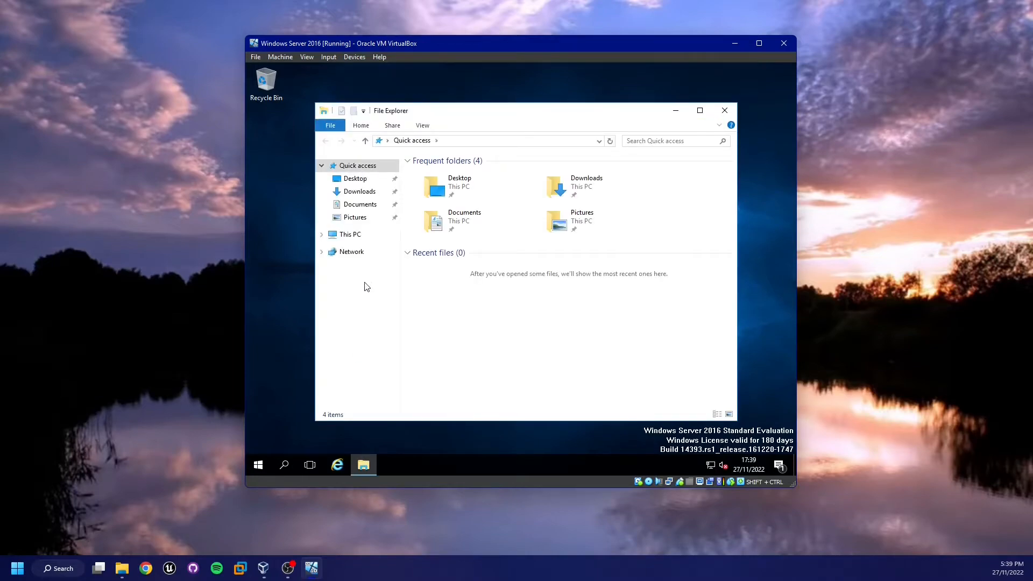
{"action": "left_click", "coordinate": [359, 235]}
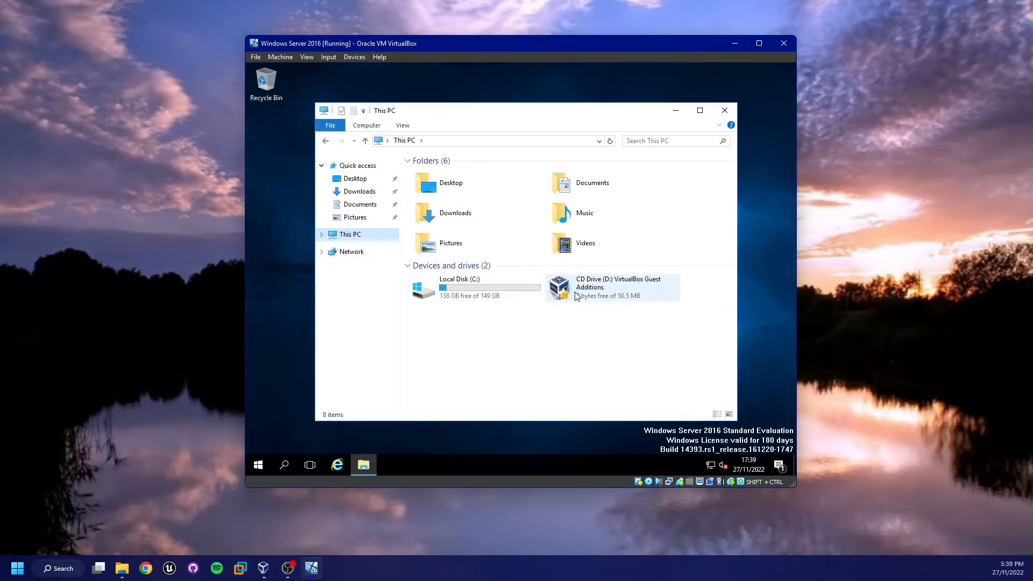
{"action": "double_click", "coordinate": [567, 300]}
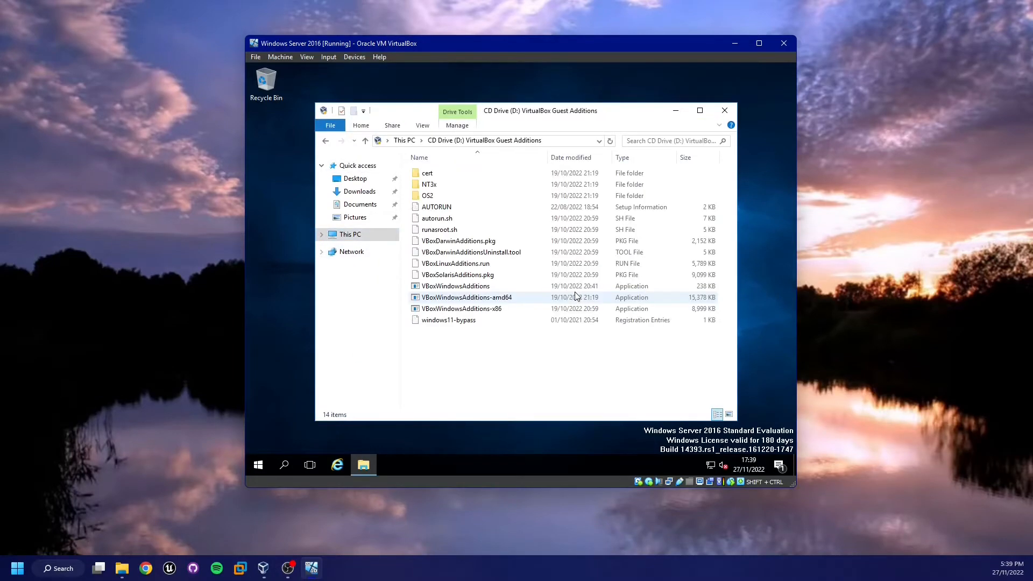
- Run VBoxWindowsAdditions and install Guest Additions with default components, choosing to reboot manually later
{"action": "double_click", "coordinate": [493, 288]}
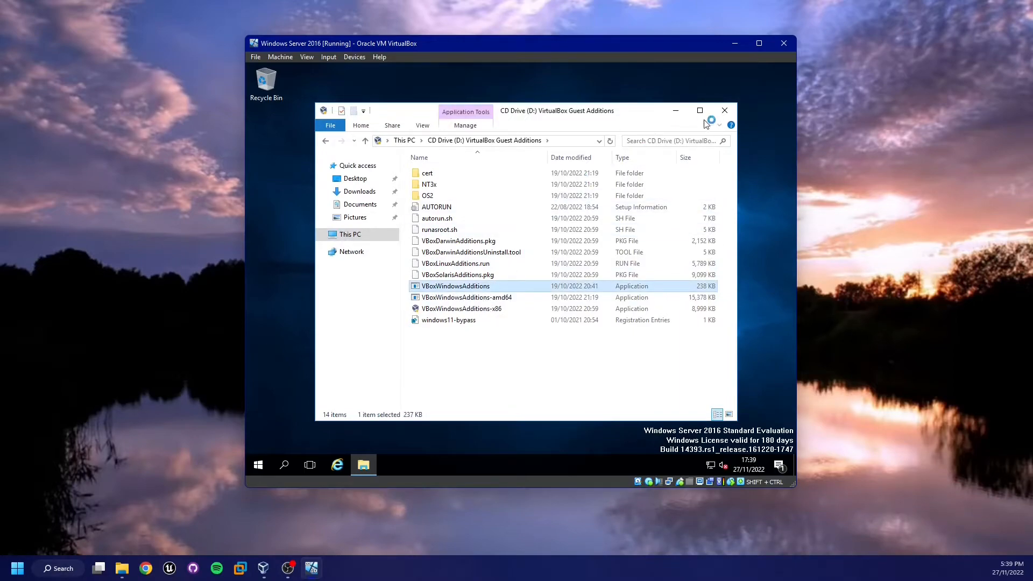
{"action": "left_click", "coordinate": [724, 110]}
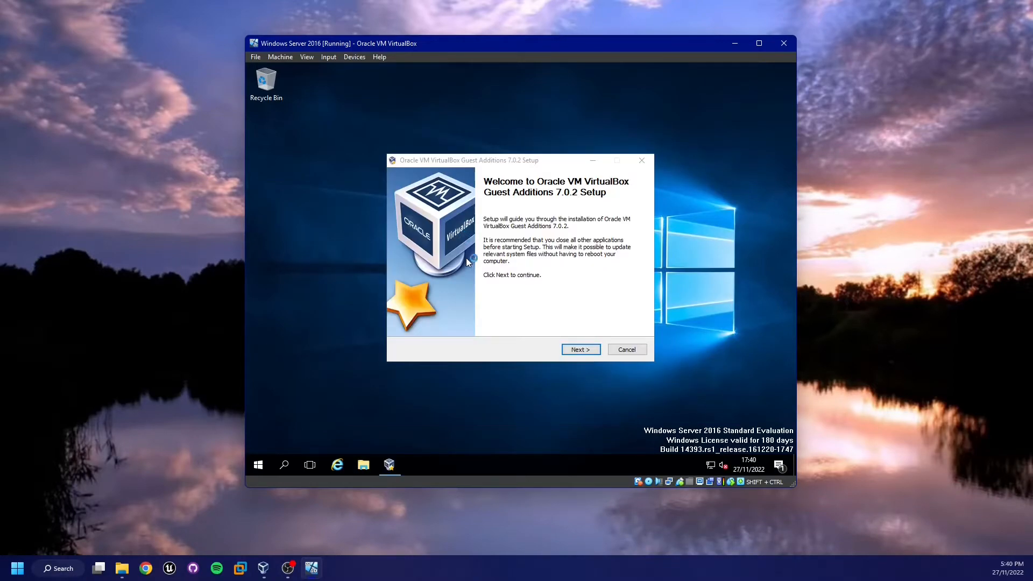
{"action": "left_click", "coordinate": [580, 351]}
{"action": "left_click", "coordinate": [584, 353]}
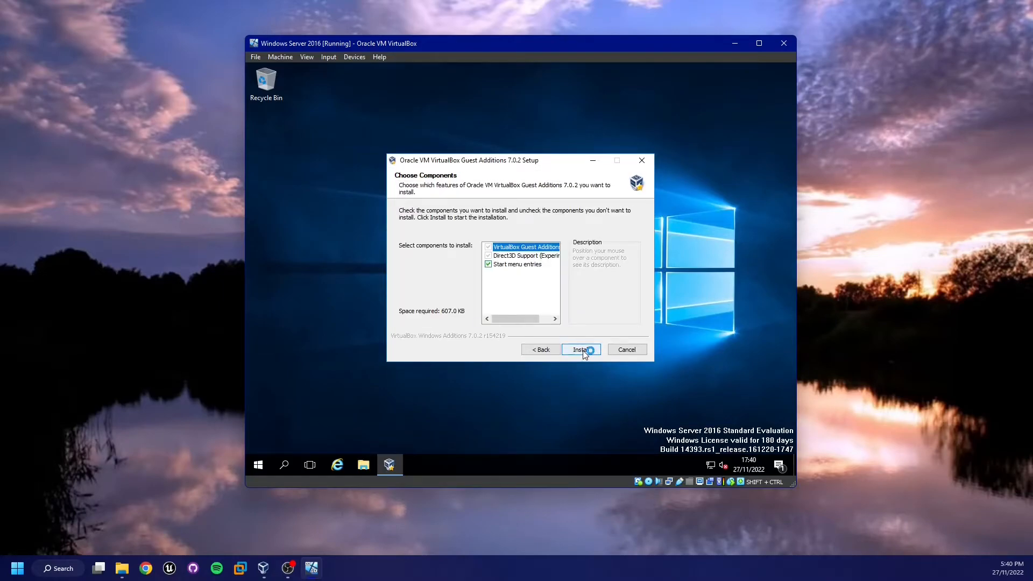
{"action": "left_click", "coordinate": [581, 350]}
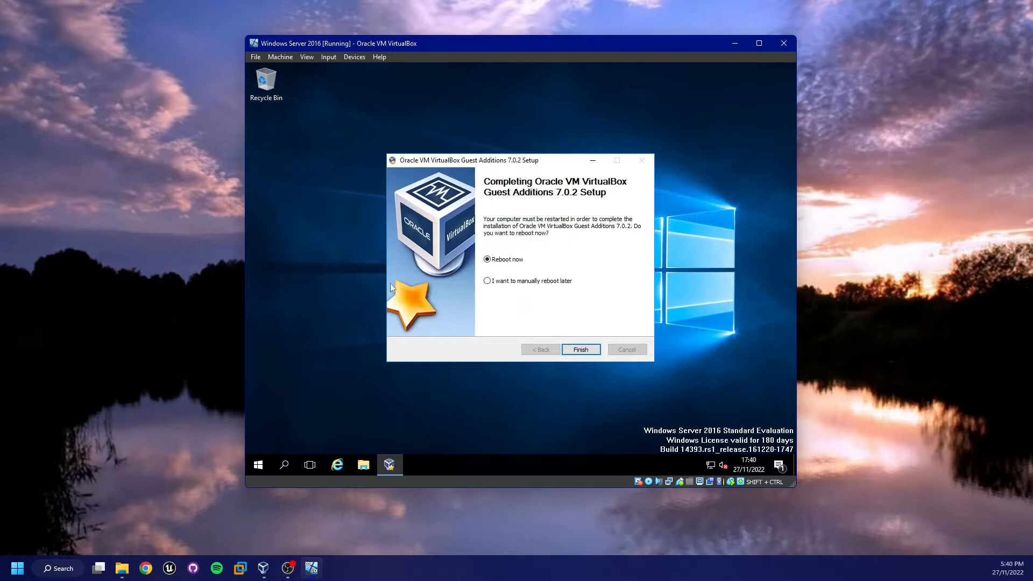
{"action": "left_click", "coordinate": [518, 283]}
{"action": "left_click", "coordinate": [577, 351]}
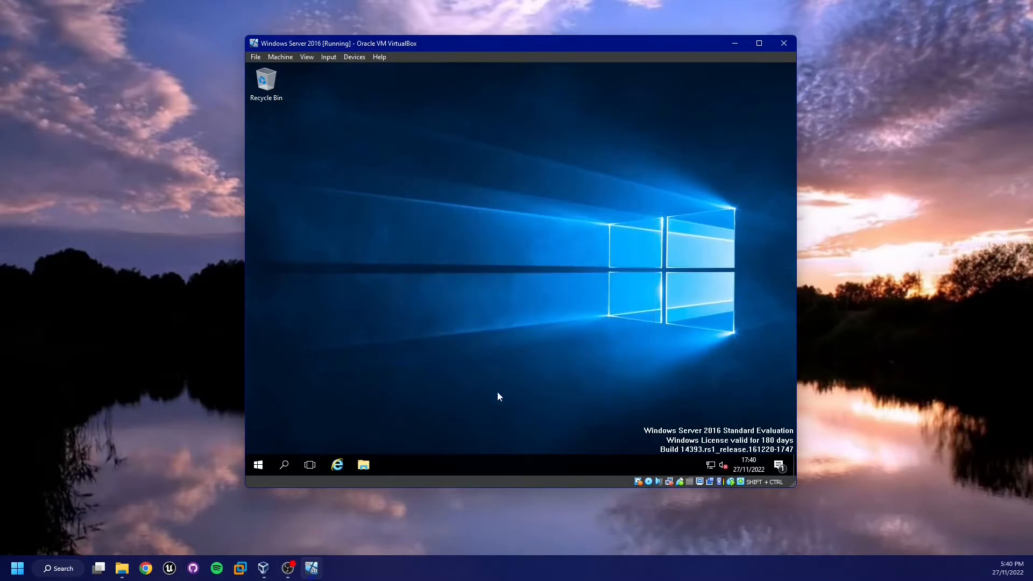
- Open the system properties of This PC from File Explorer
{"action": "left_click", "coordinate": [364, 464]}
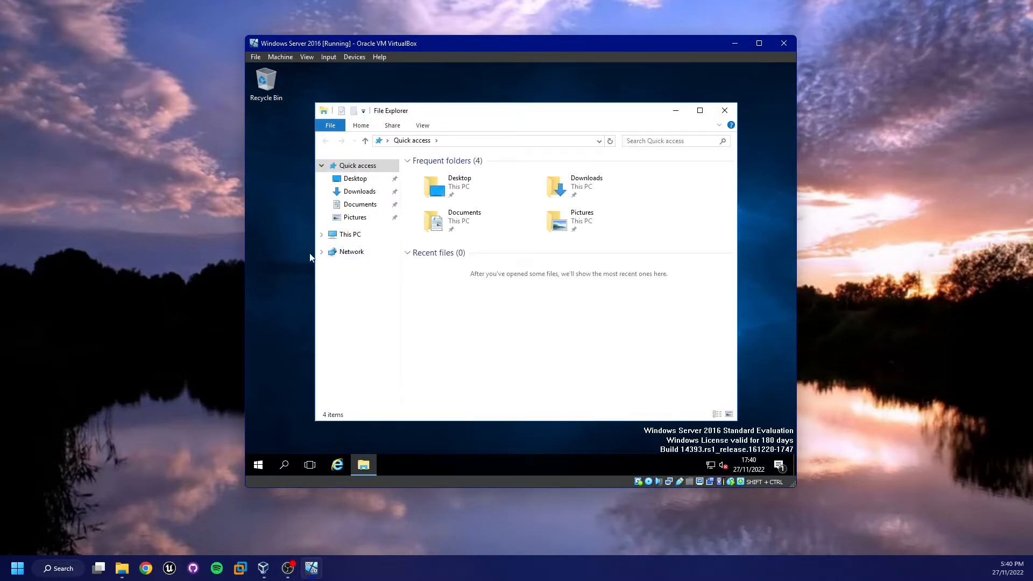
{"action": "left_click", "coordinate": [350, 235]}
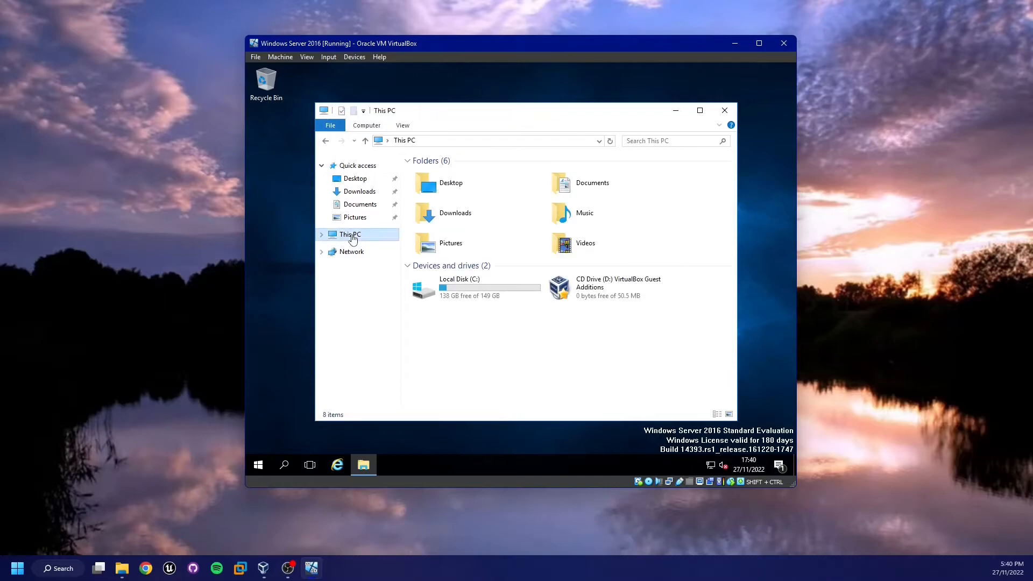
{"action": "right_click", "coordinate": [446, 339]}
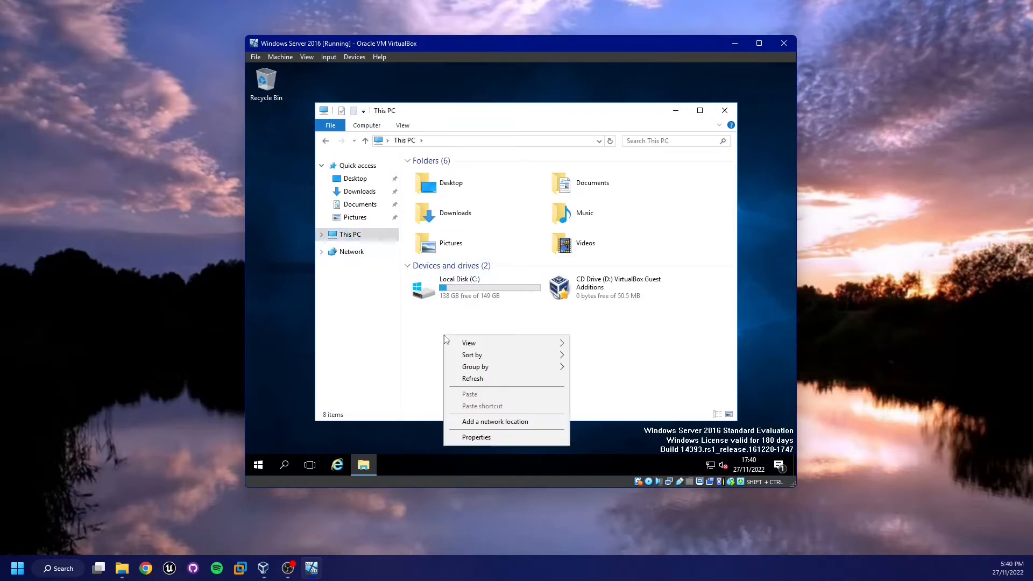
{"action": "left_click", "coordinate": [480, 430]}
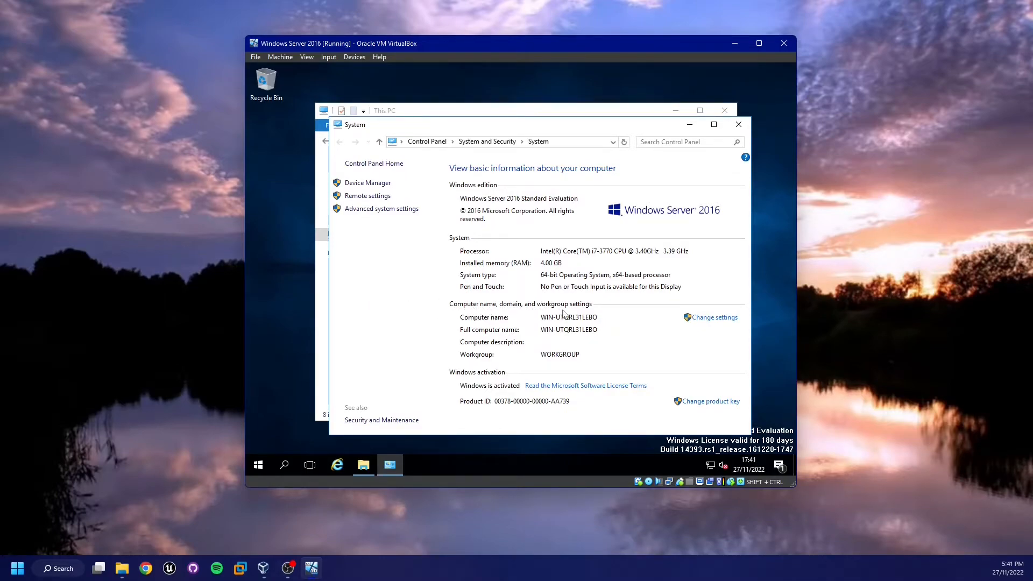
- Change the computer name to TheIronLab-DC01 and restart the server now
{"action": "left_click", "coordinate": [715, 317]}
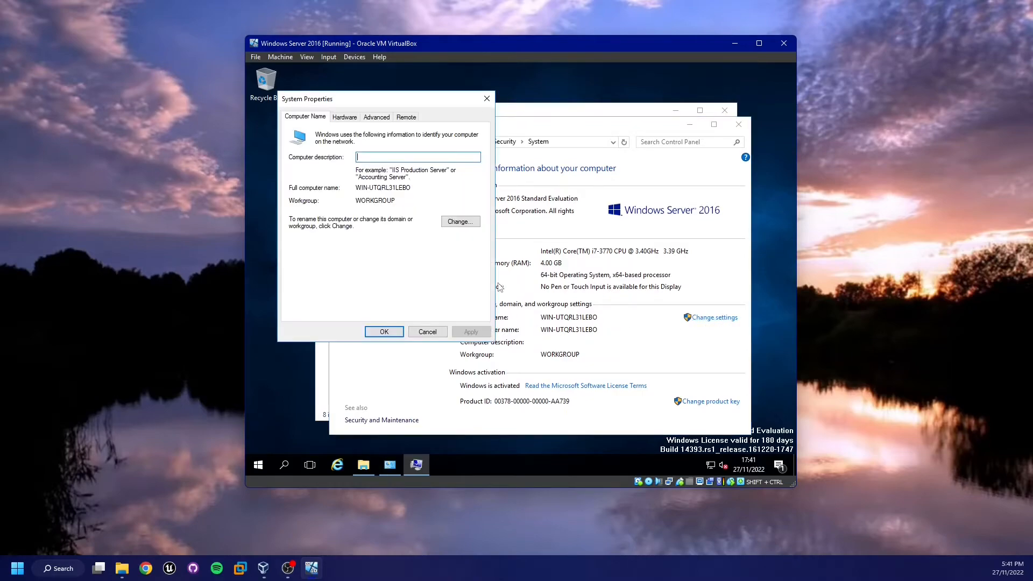
{"action": "key", "text": "Tab"}
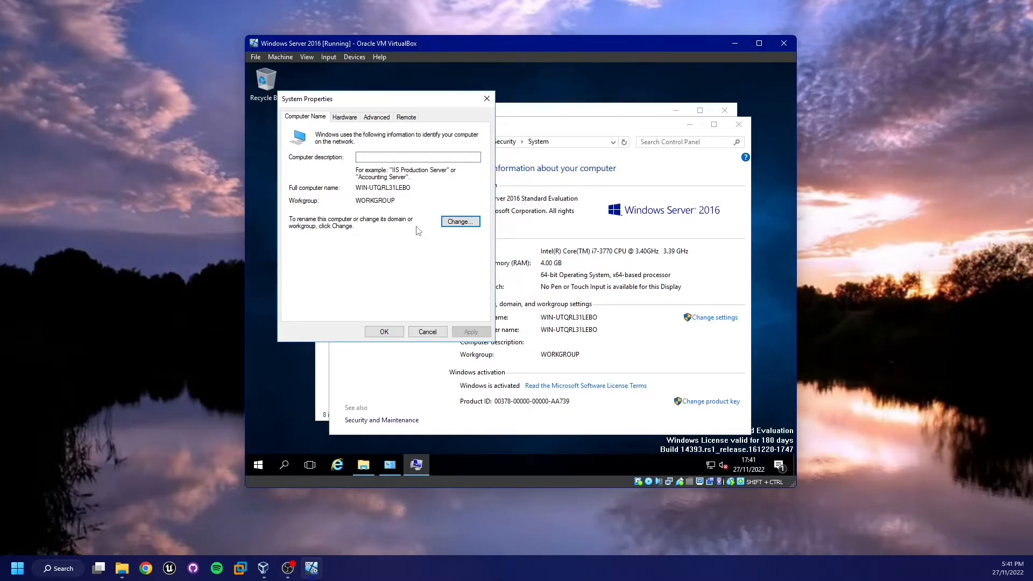
{"action": "left_click", "coordinate": [458, 223]}
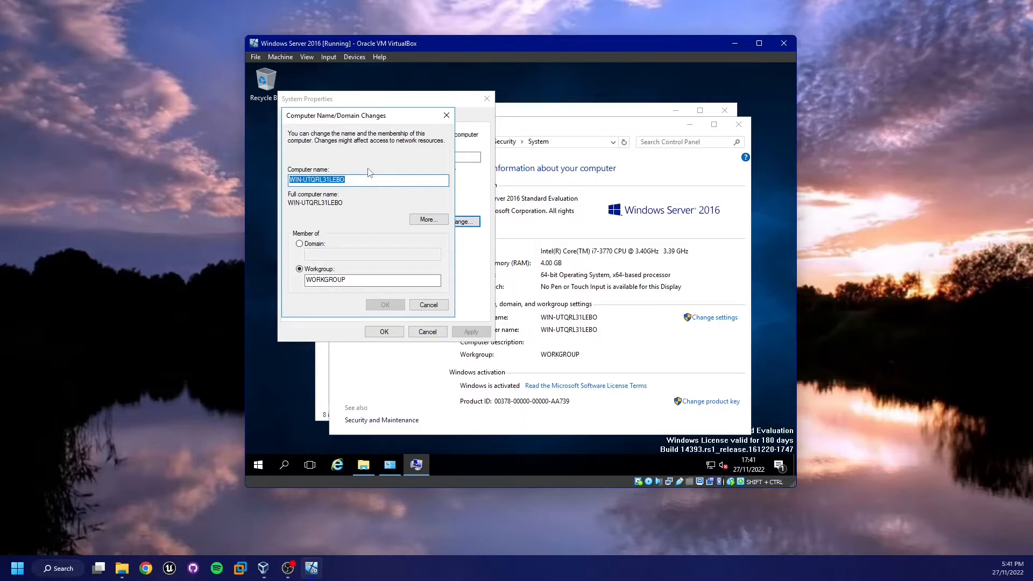
{"action": "left_click", "coordinate": [362, 179]}
{"action": "double_click", "coordinate": [361, 182]}
{"action": "key", "text": "BackSpace"}
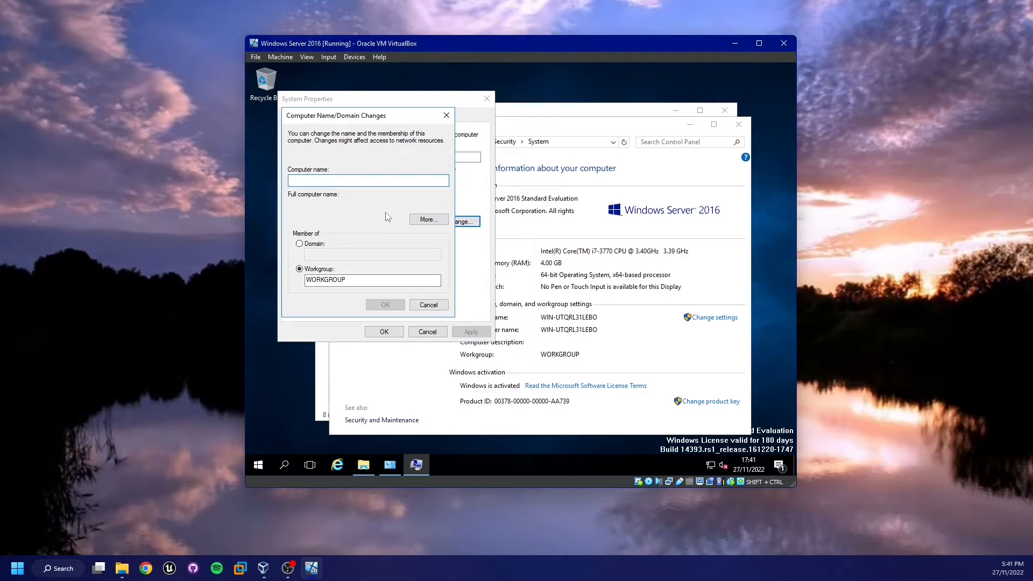
{"action": "type", "text": "TheIronLab-DC01"}
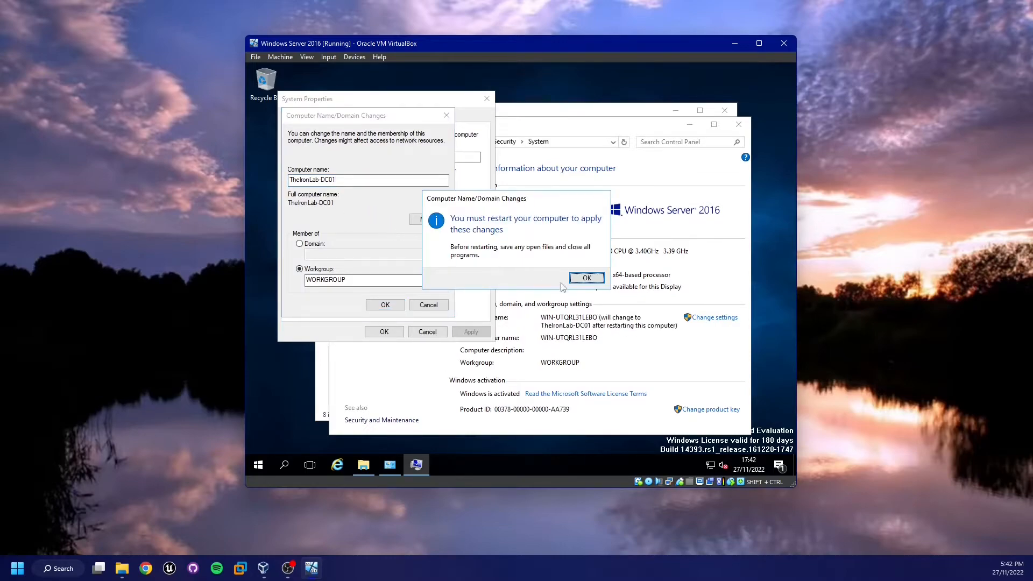
{"action": "left_click", "coordinate": [566, 280]}
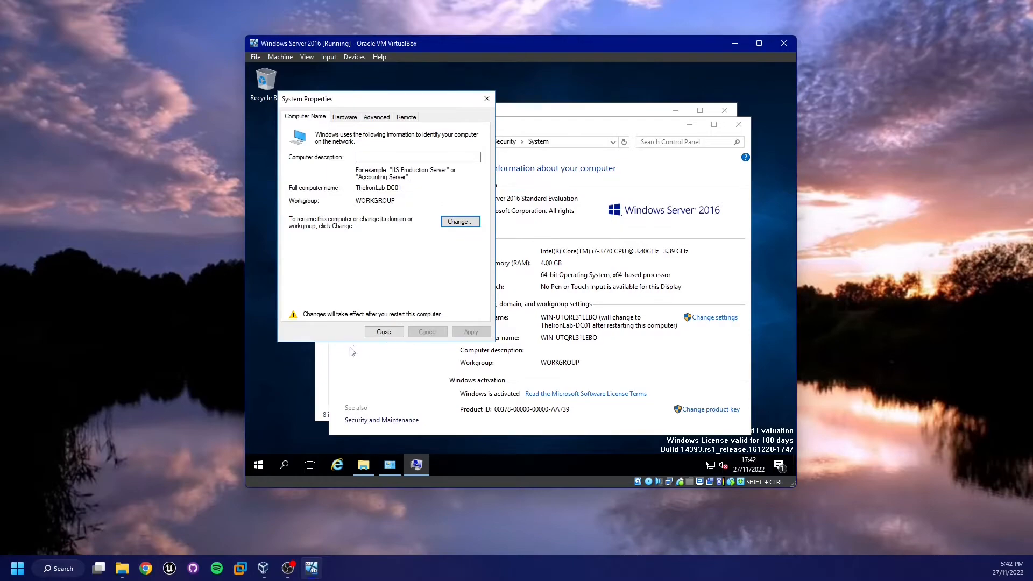
{"action": "left_click", "coordinate": [383, 332]}
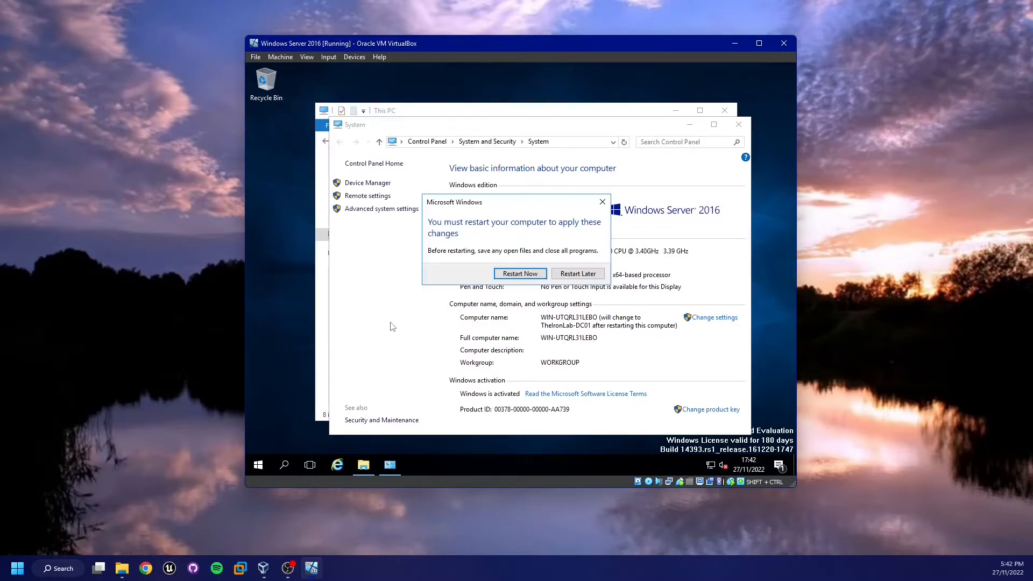
{"action": "left_click", "coordinate": [521, 274]}
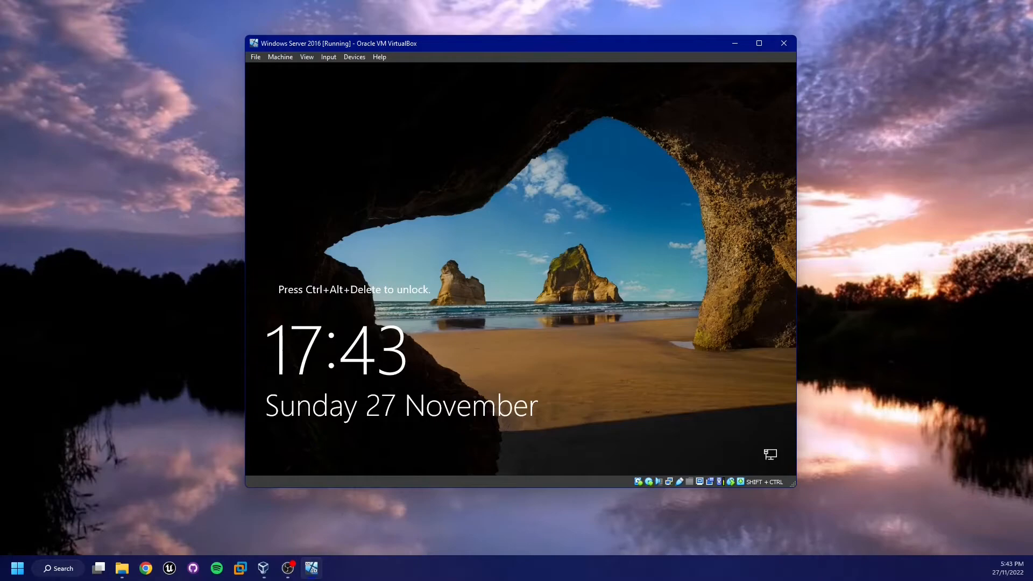
- Unlock the server and sign in as Administrator by entering the account password
{"action": "key", "text": "ctrl+Delete"}
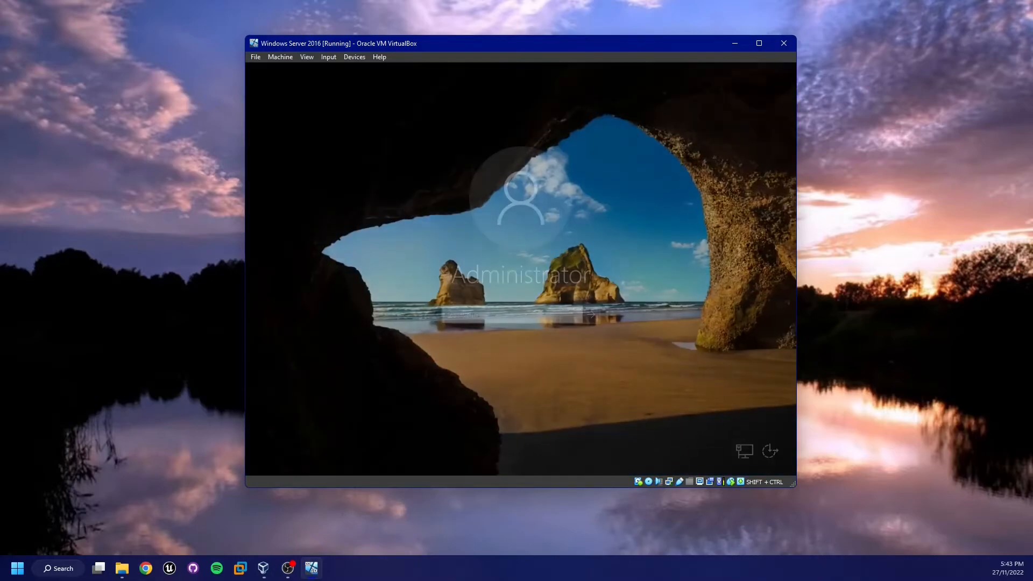
{"action": "type", "text": "•••••••"}
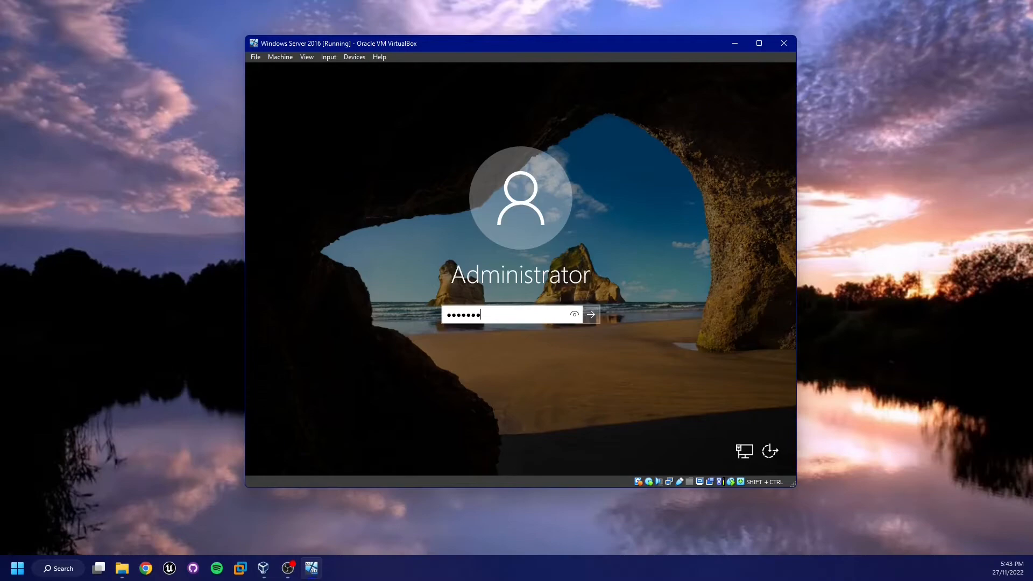
{"action": "key", "text": "Return"}
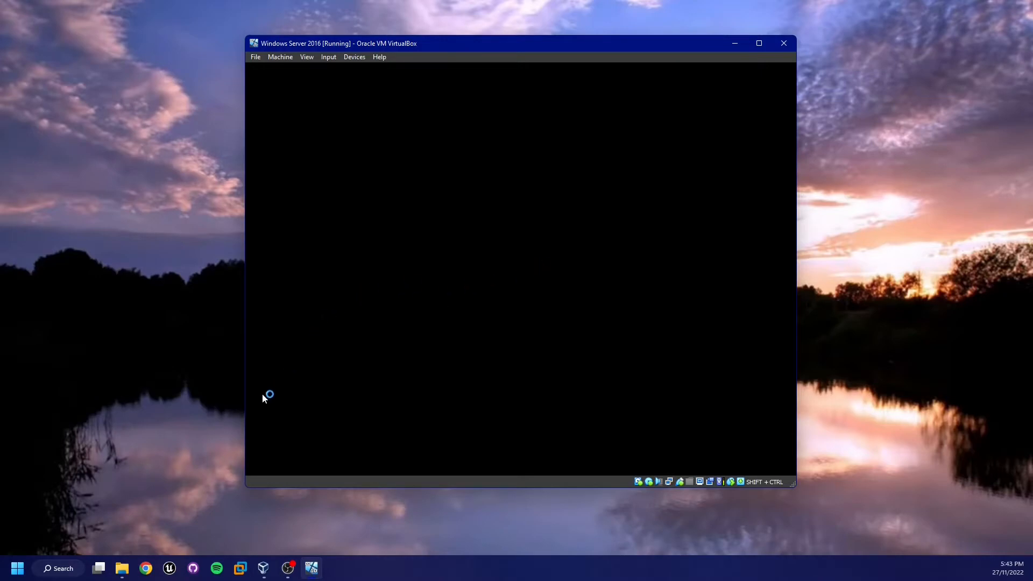
- Enlarge the virtual machine window to fit the guest desktop
{"action": "left_click_drag", "start_coordinate": [247, 487], "coordinate": [174, 519]}
{"action": "left_click_drag", "start_coordinate": [256, 389], "coordinate": [392, 439]}
{"action": "left_click_drag", "start_coordinate": [287, 418], "coordinate": [295, 327]}
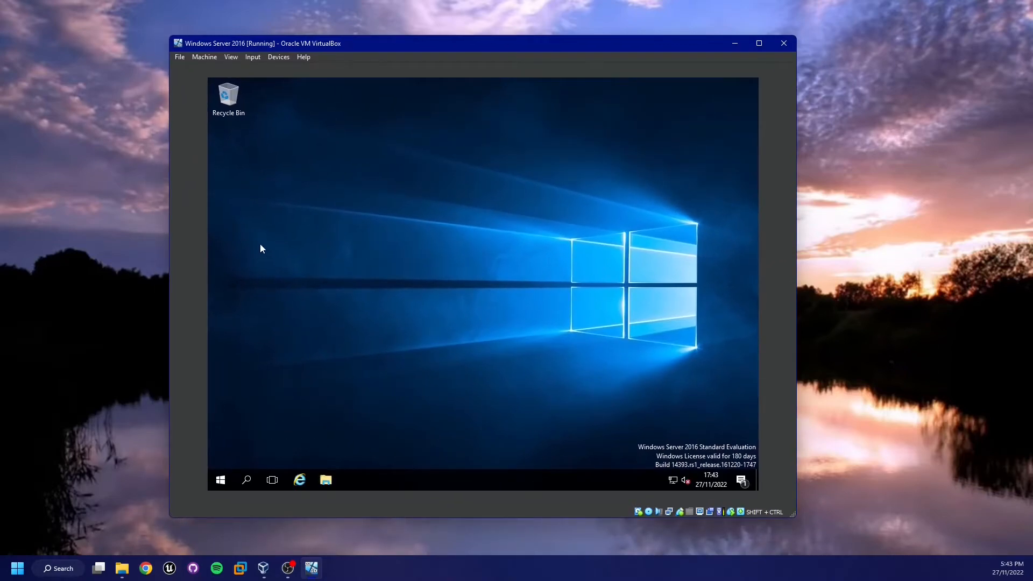
{"action": "mouse_move", "coordinate": [169, 353]}
{"action": "left_mouse_down"}
{"action": "mouse_move", "coordinate": [203, 353]}
{"action": "mouse_move", "coordinate": [164, 352]}
{"action": "left_mouse_up"}
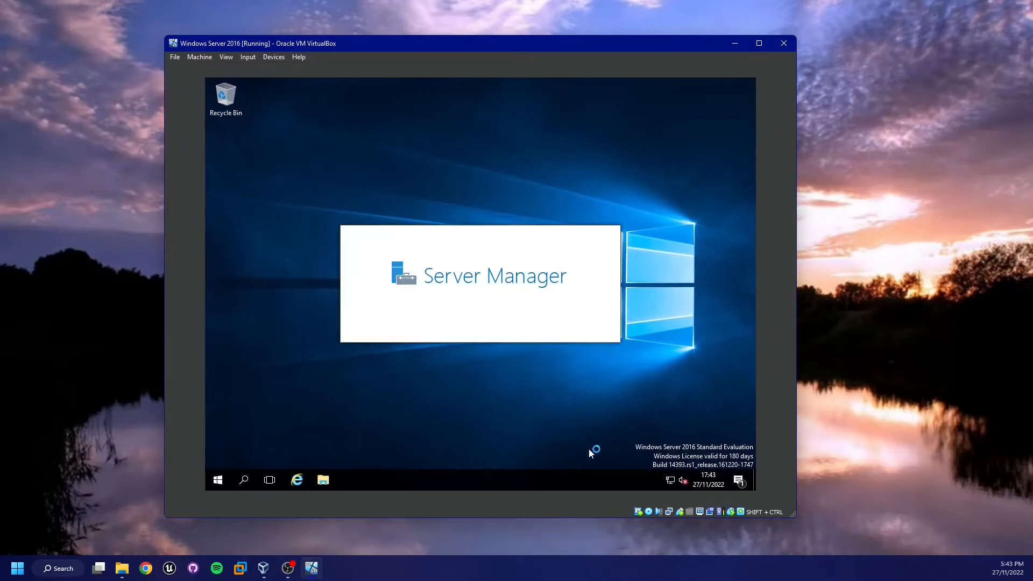
- Widen the virtual machine window, then restore down and reposition the Server Manager window on the guest desktop
{"action": "left_click_drag", "start_coordinate": [797, 423], "coordinate": [843, 424]}
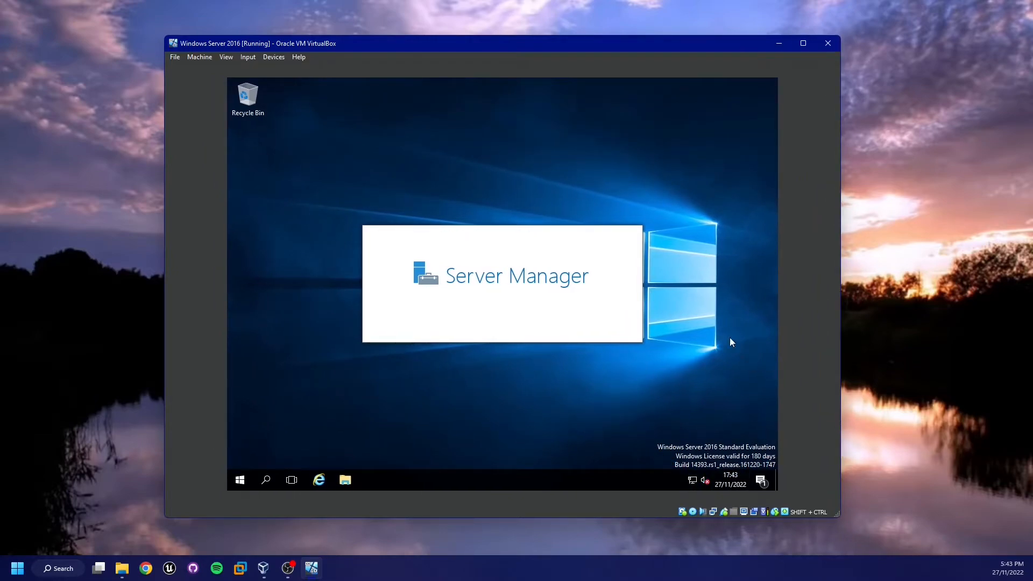
{"action": "left_click_drag", "start_coordinate": [842, 384], "coordinate": [867, 381]}
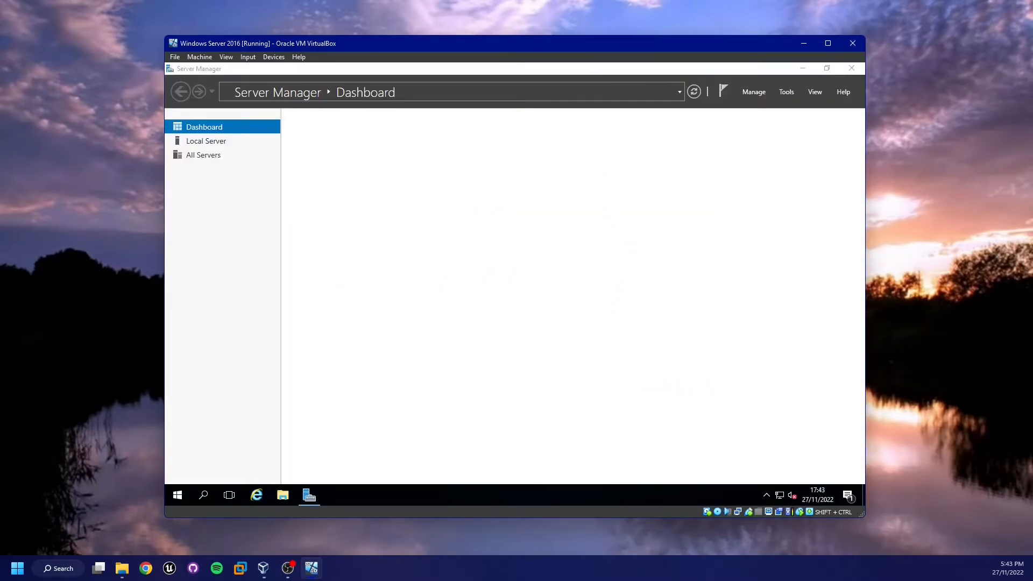
{"action": "left_click", "coordinate": [827, 68]}
{"action": "left_click_drag", "start_coordinate": [694, 69], "coordinate": [586, 84]}
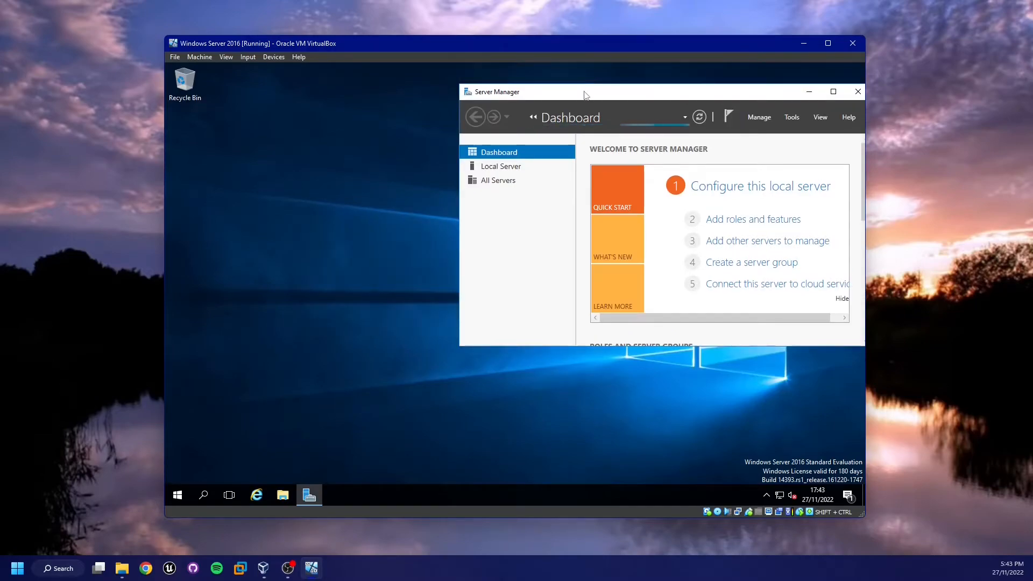
{"action": "left_click_drag", "start_coordinate": [483, 99], "coordinate": [318, 118]}
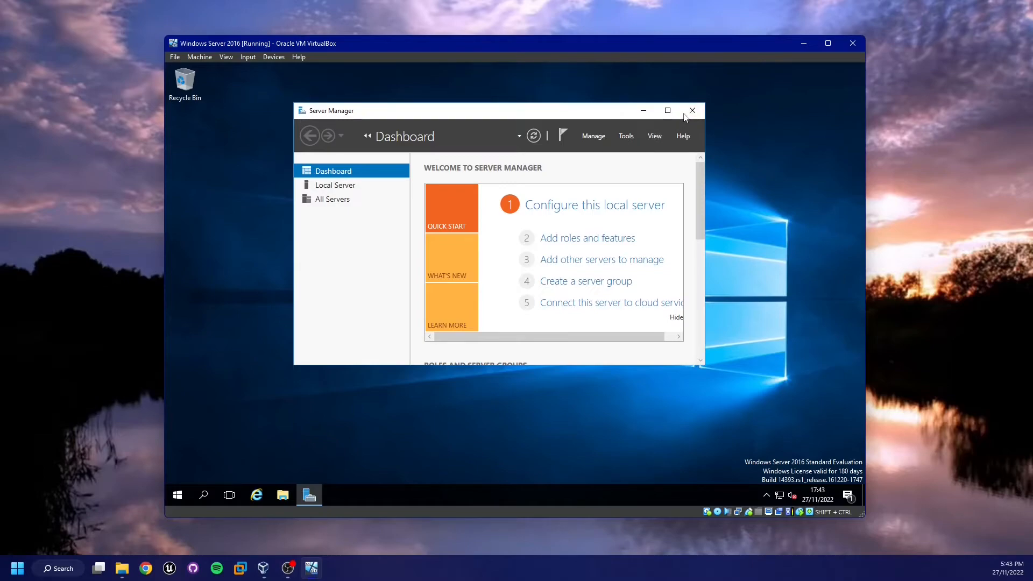
{"action": "left_click_drag", "start_coordinate": [321, 433], "coordinate": [420, 462]}
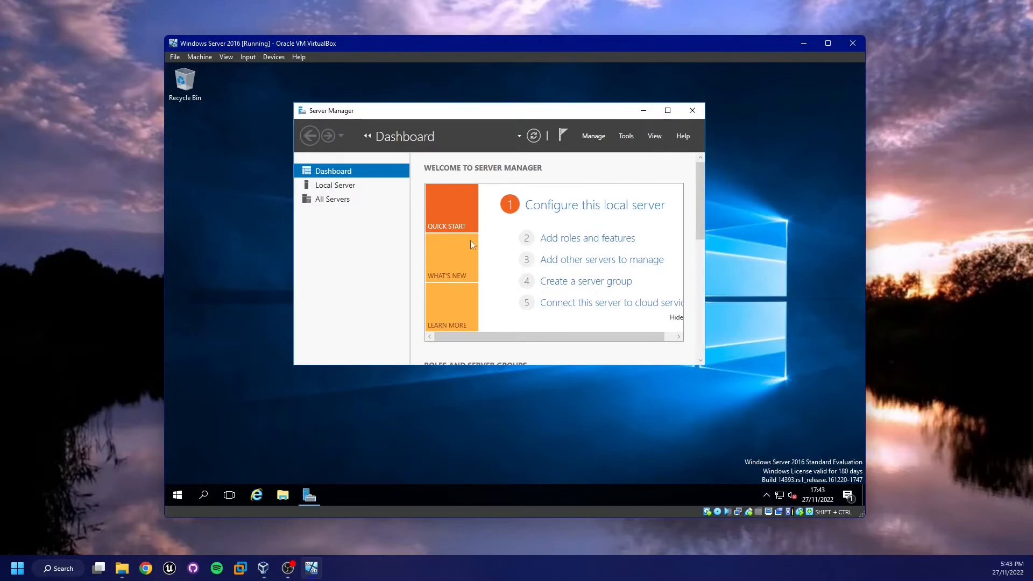
- Close Server Manager, choosing to close the program when it stops responding
{"action": "left_click", "coordinate": [692, 112]}
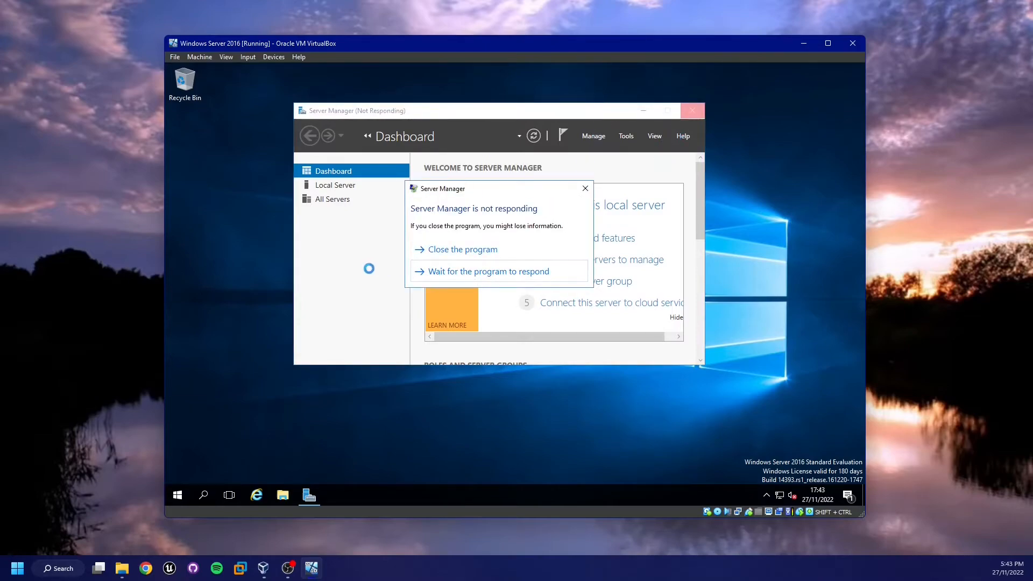
{"action": "left_click", "coordinate": [437, 249]}
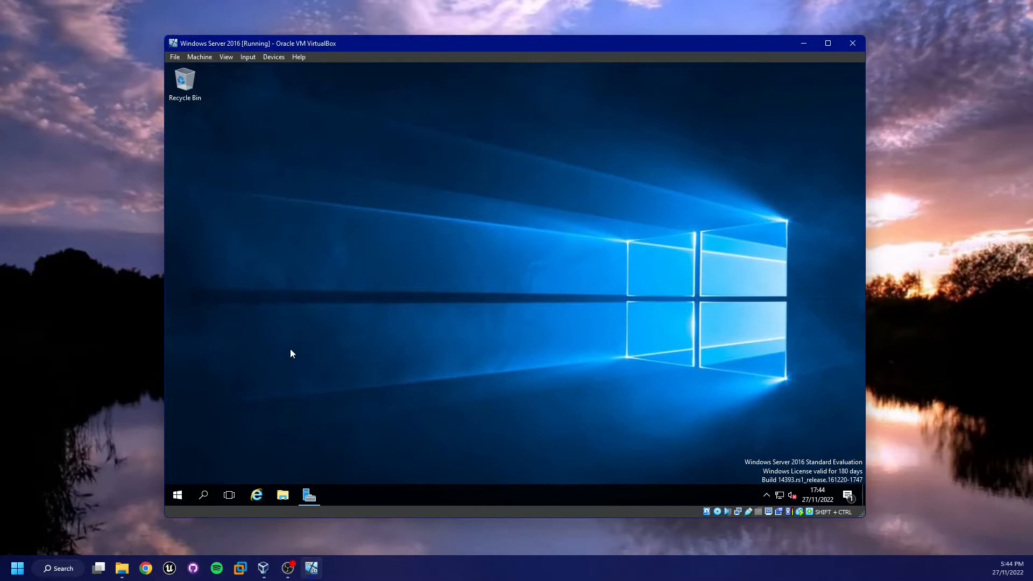
- Open Local Security Policy by searching 'local' from Start, and browse to Account Policies > Password Policy
{"action": "key", "text": "super"}
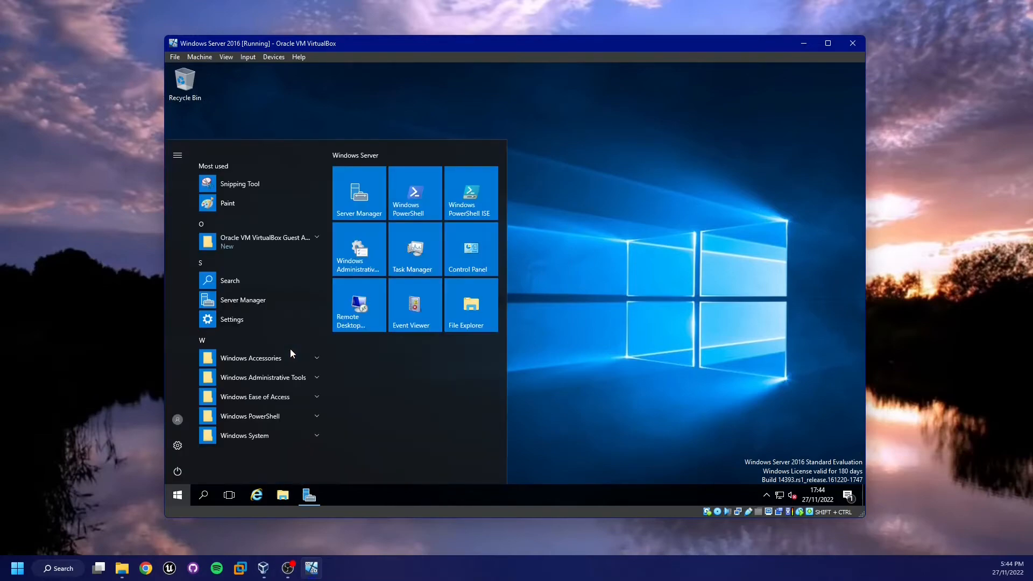
{"action": "key", "text": "super"}
{"action": "type", "text": "l"}
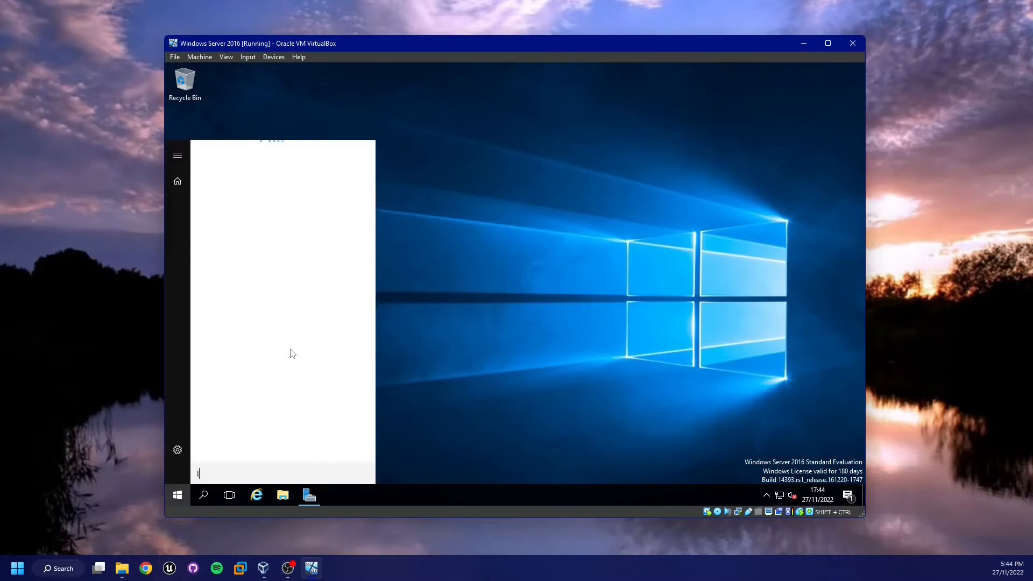
{"action": "type", "text": "ocal"}
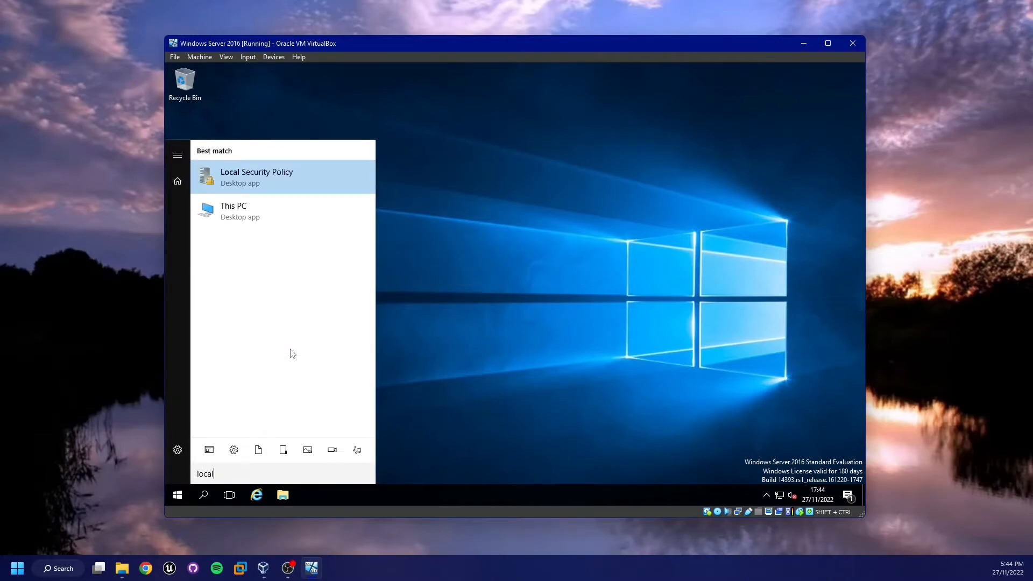
{"action": "key", "text": "Return"}
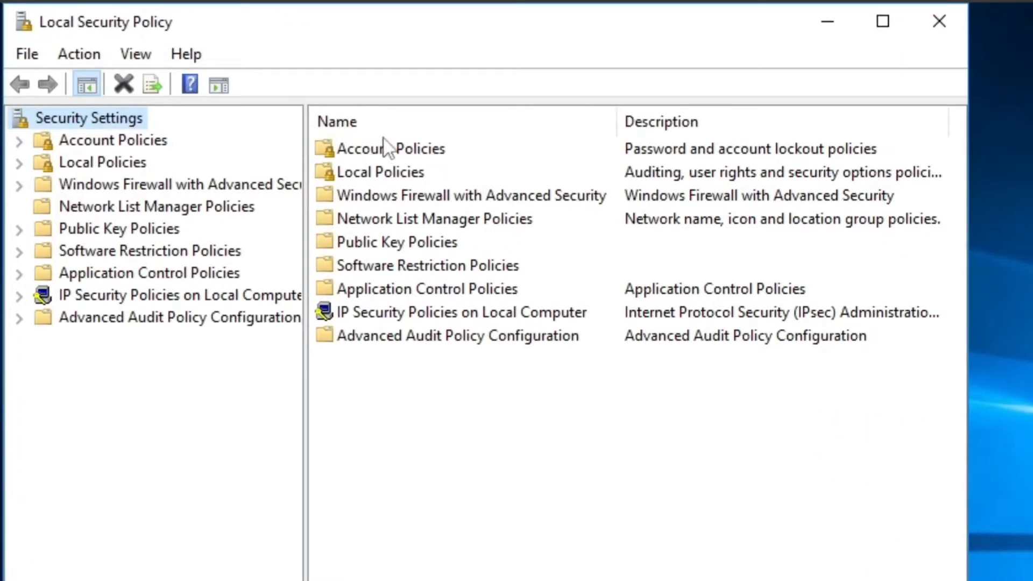
{"action": "double_click", "coordinate": [422, 148]}
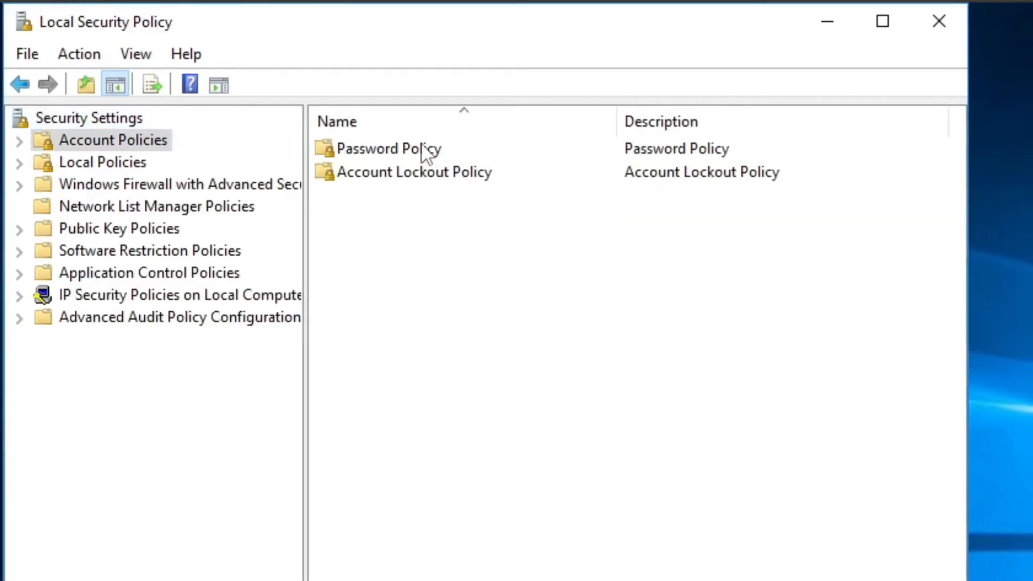
{"action": "double_click", "coordinate": [421, 148]}
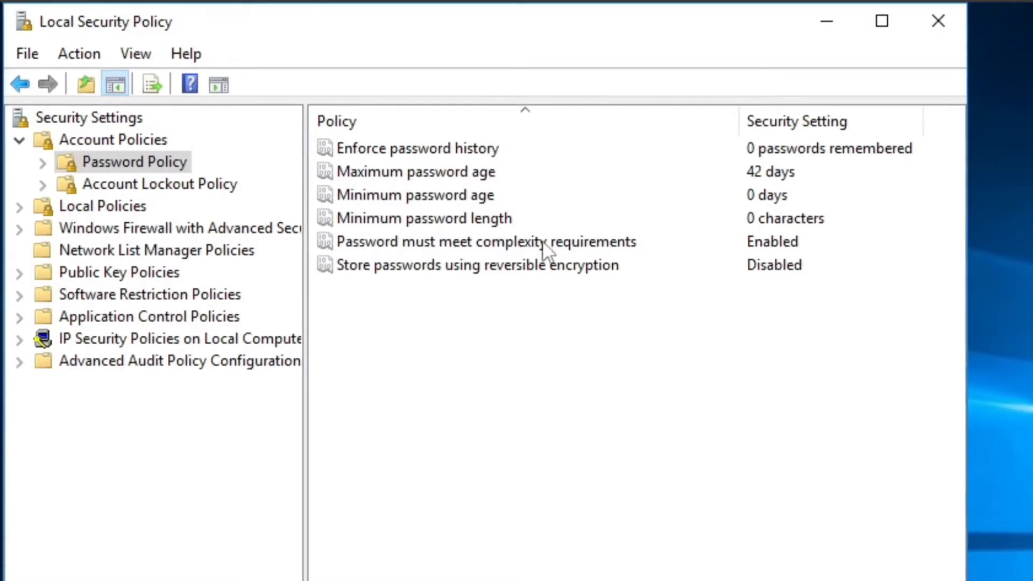
- Disable the 'Password must meet complexity requirements' policy
{"action": "left_click", "coordinate": [724, 244]}
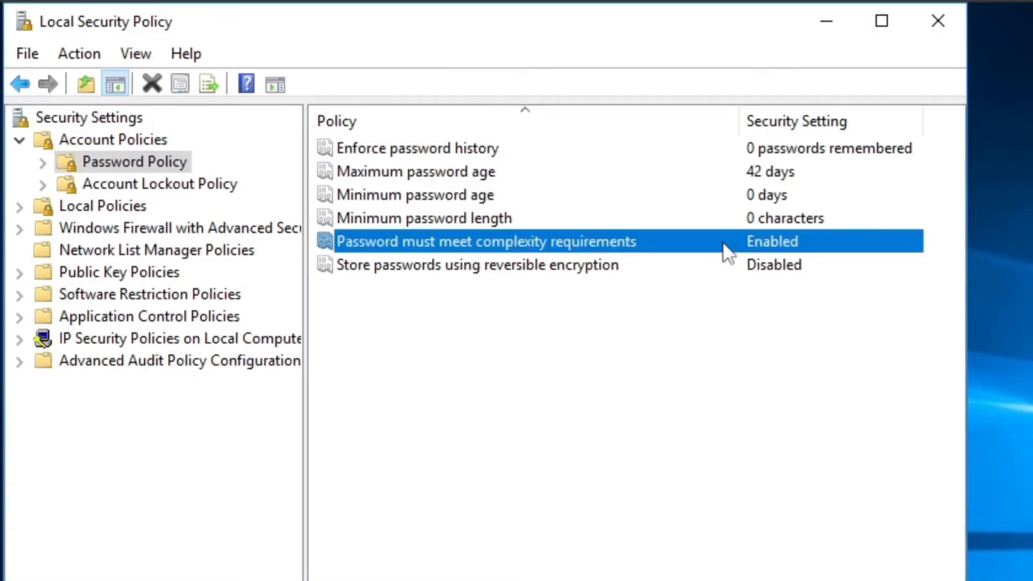
{"action": "double_click", "coordinate": [784, 241]}
{"action": "left_click", "coordinate": [289, 252]}
{"action": "left_click", "coordinate": [686, 580]}
{"action": "left_click", "coordinate": [475, 580]}
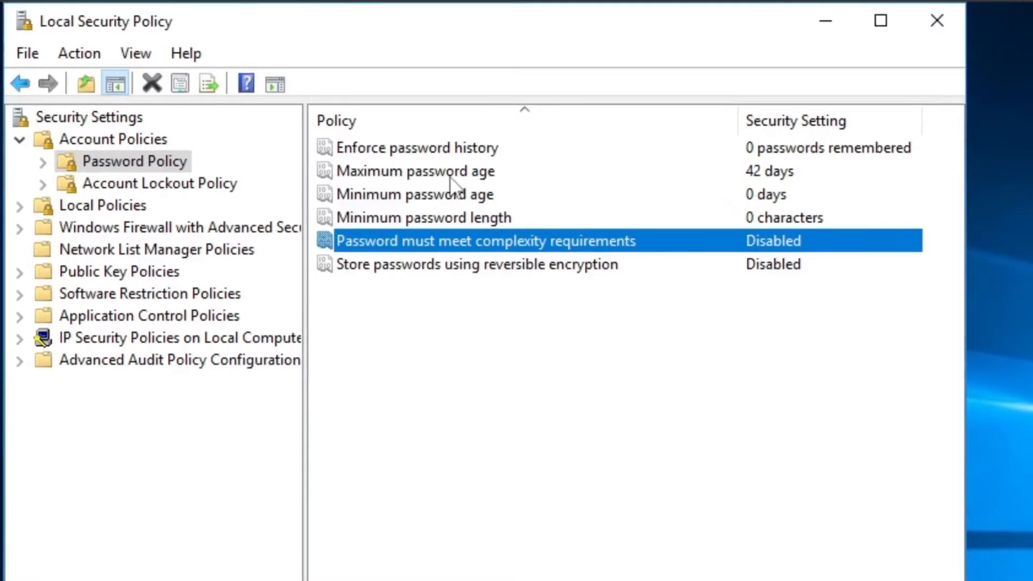
- Set Maximum password age to 0 days and close Local Security Policy
{"action": "left_click", "coordinate": [494, 177]}
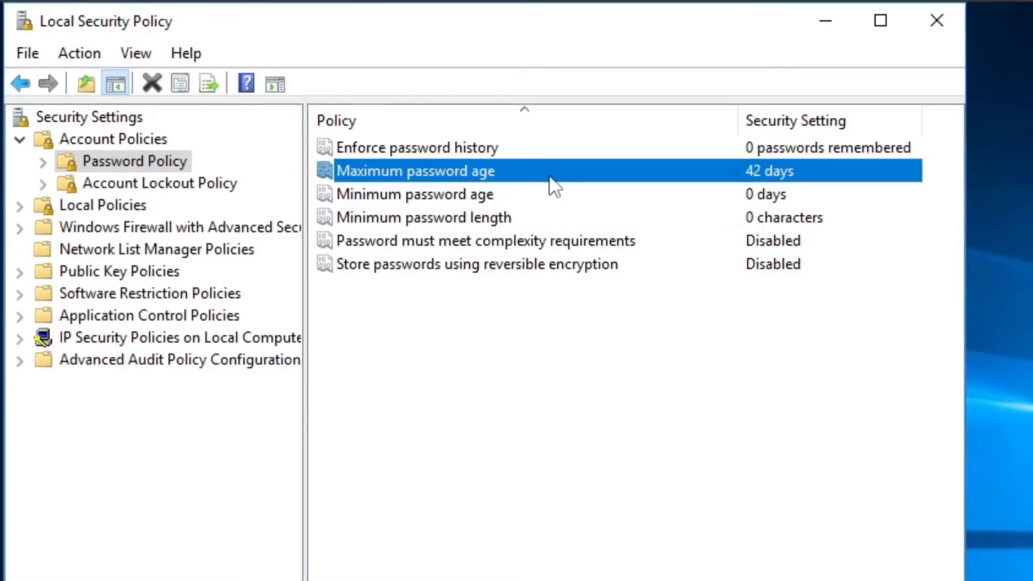
{"action": "double_click", "coordinate": [851, 176]}
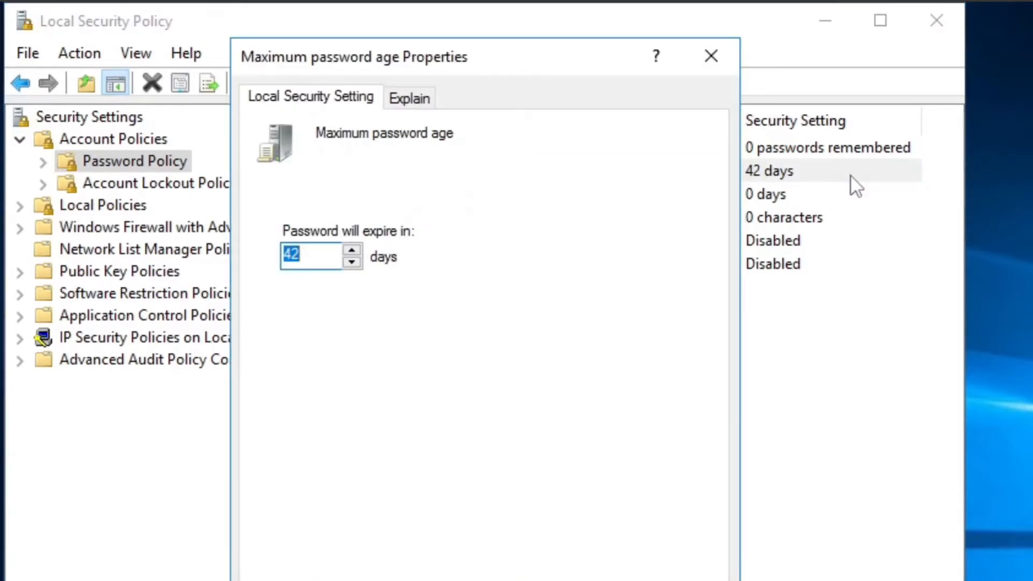
{"action": "type", "text": "0"}
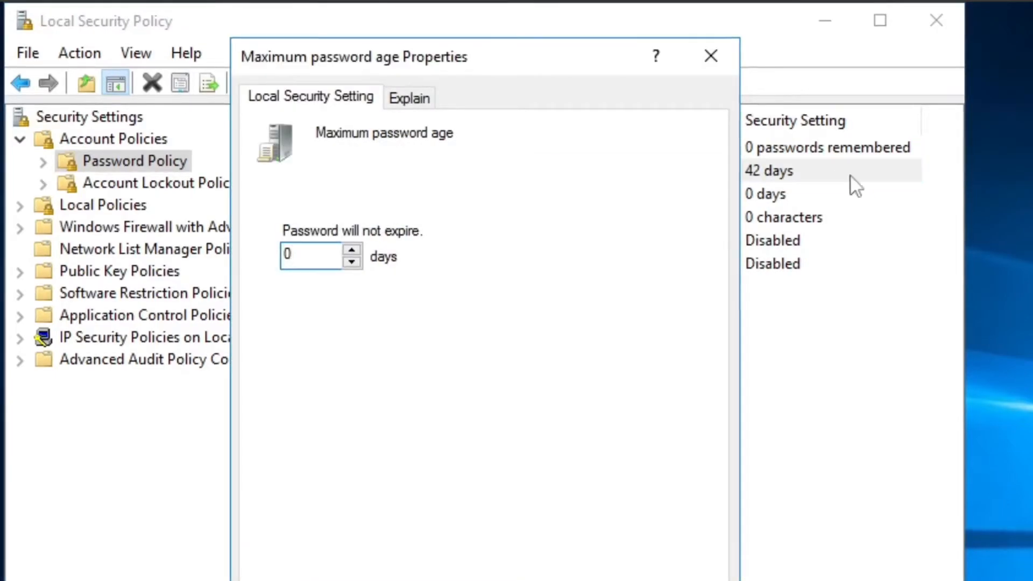
{"action": "key", "text": "Return"}
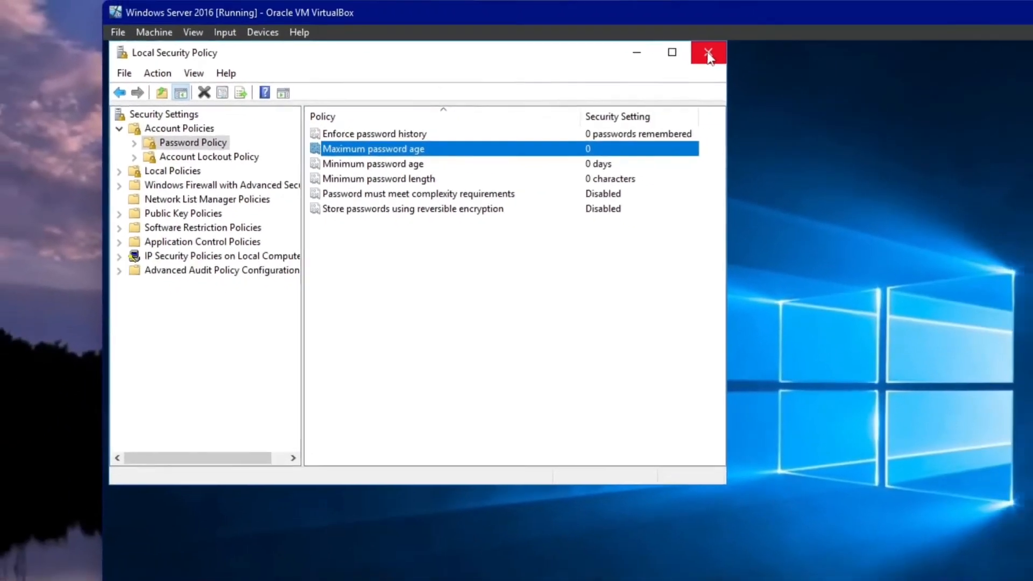
{"action": "left_click", "coordinate": [904, 26]}
- Open a command prompt from Run, execute gpupdate /force, and close the prompt
{"action": "key", "text": "super+r"}
{"action": "type", "text": "cmd"}
{"action": "key", "text": "Return"}
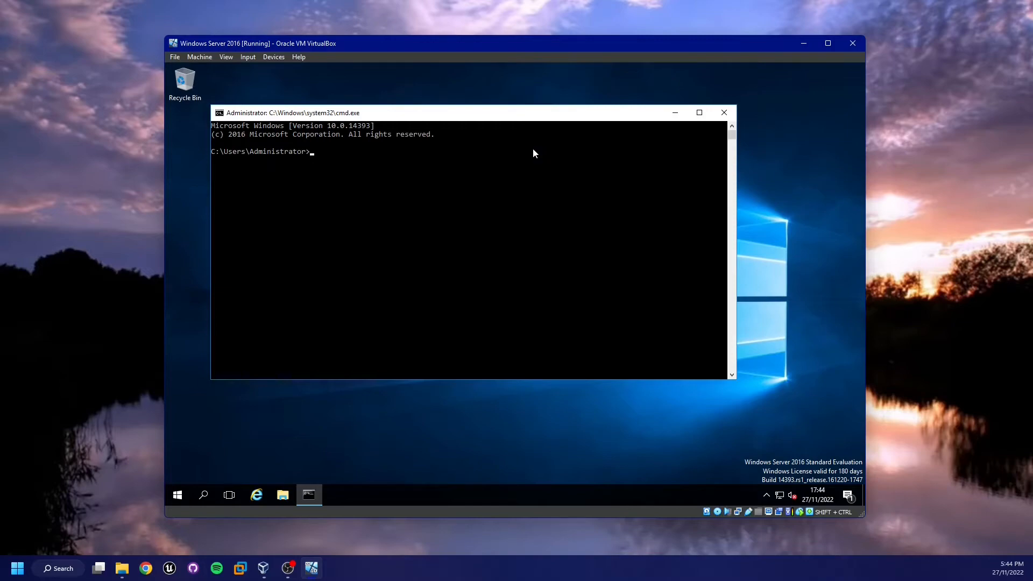
{"action": "type", "text": "gpupdate /force"}
{"action": "key", "text": "Return"}
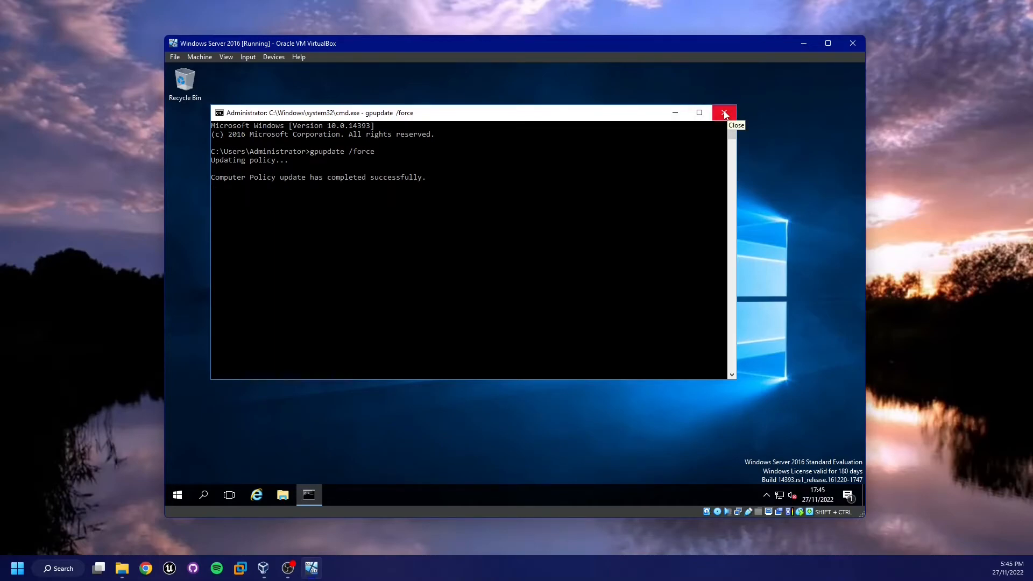
{"action": "left_click", "coordinate": [724, 113]}
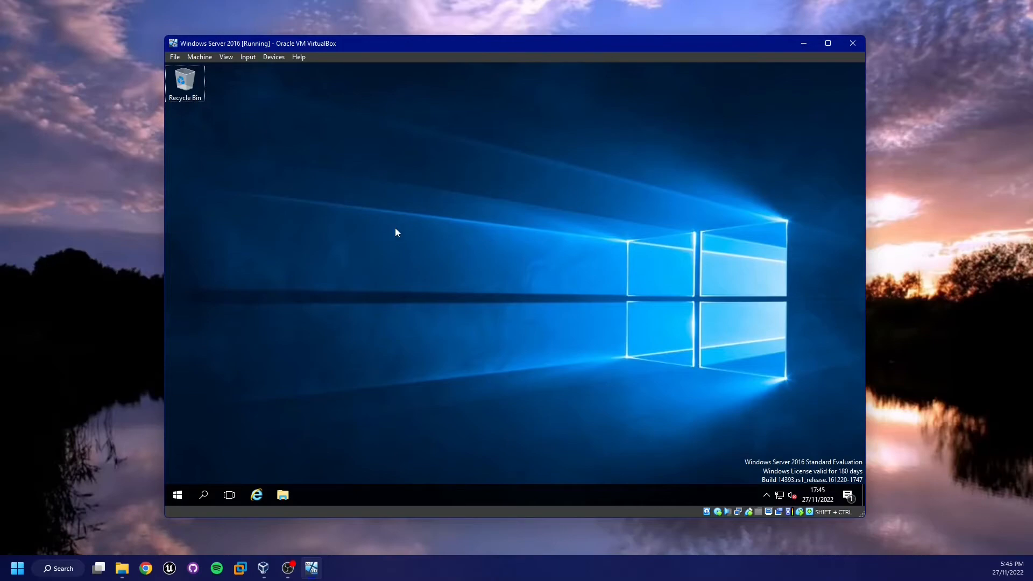
- Change the Administrator password, entering the old password and the new password twice in the password fields
{"action": "key", "text": "ctrl+shift+Delete"}
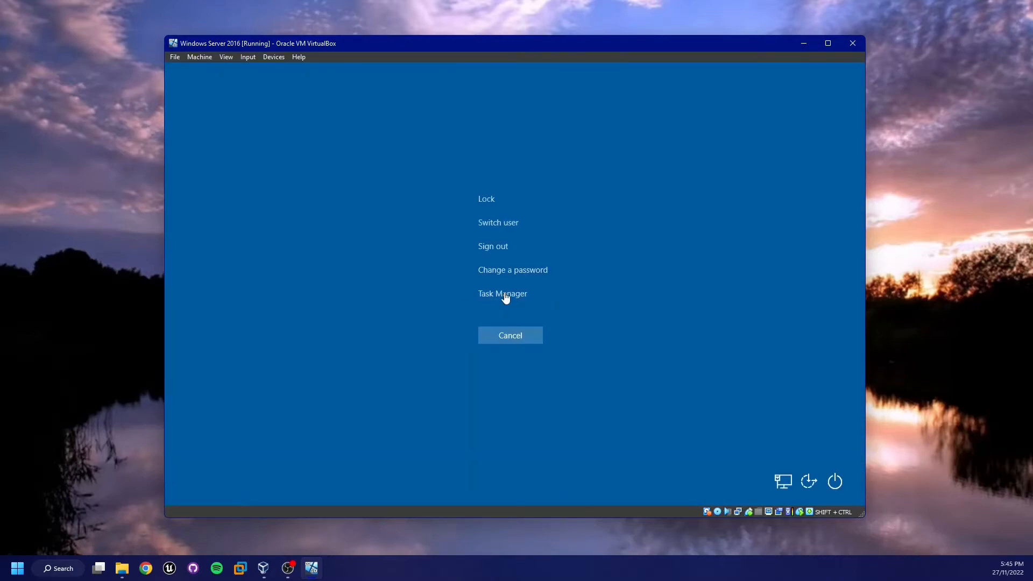
{"action": "left_click", "coordinate": [523, 276]}
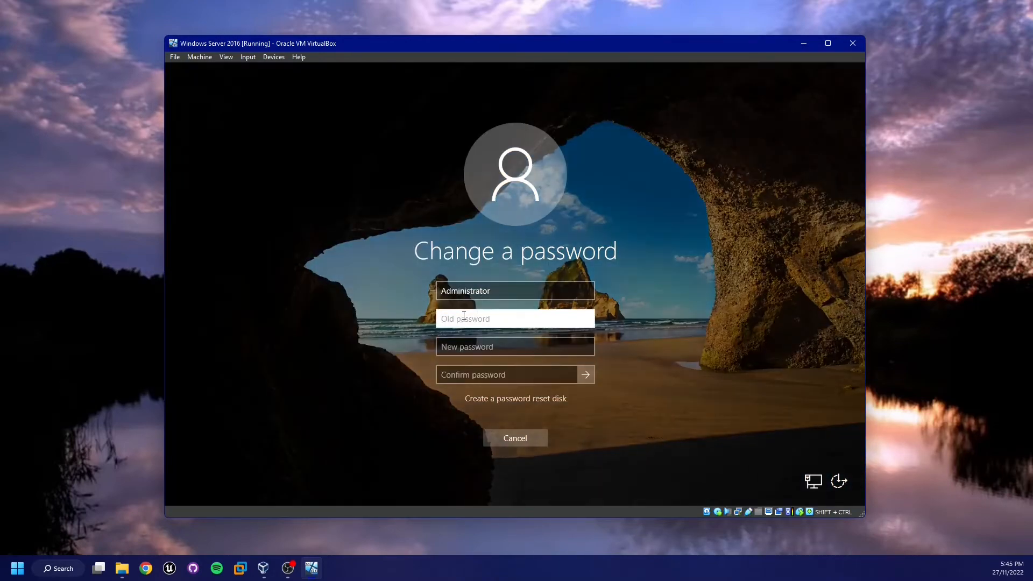
{"action": "type", "text": "●"}
{"action": "key", "text": "BackSpace"}
{"action": "type", "text": "●●●●●●●●●"}
{"action": "key", "text": "Tab"}
{"action": "type", "text": "●●●●●"}
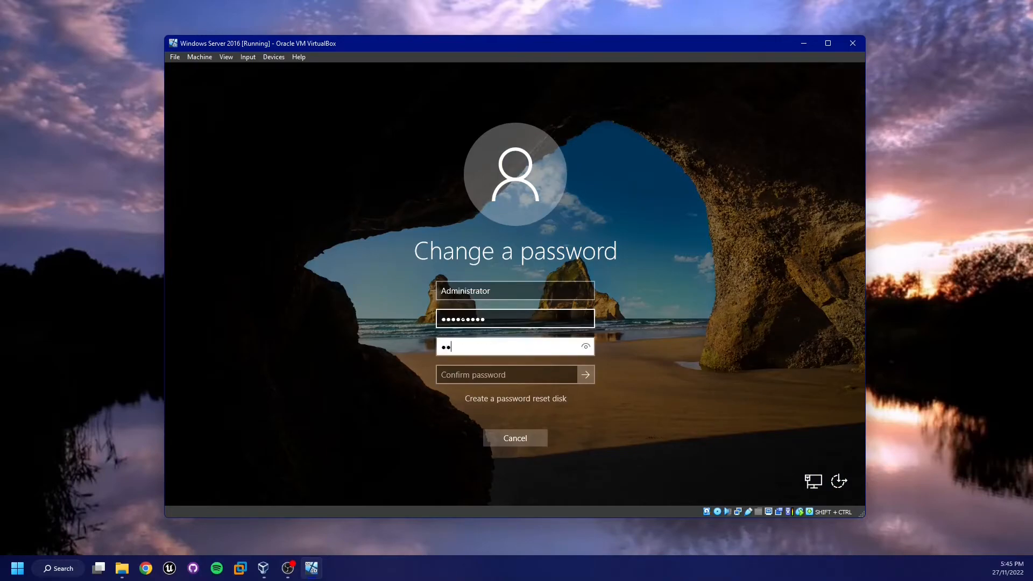
{"action": "key", "text": "Tab"}
{"action": "type", "text": "●●●●●"}
{"action": "key", "text": "Return"}
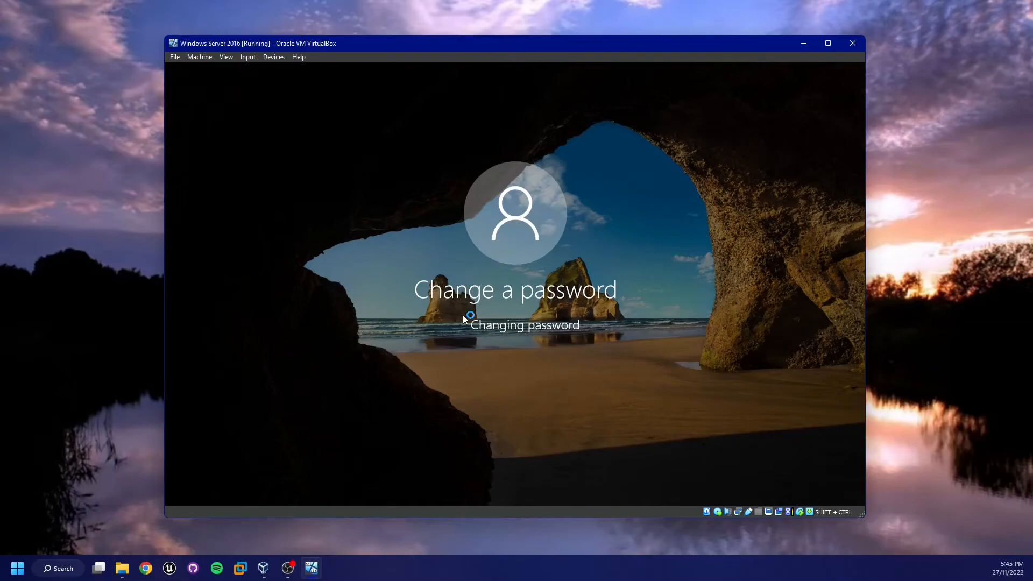
{"action": "key", "text": "Return"}
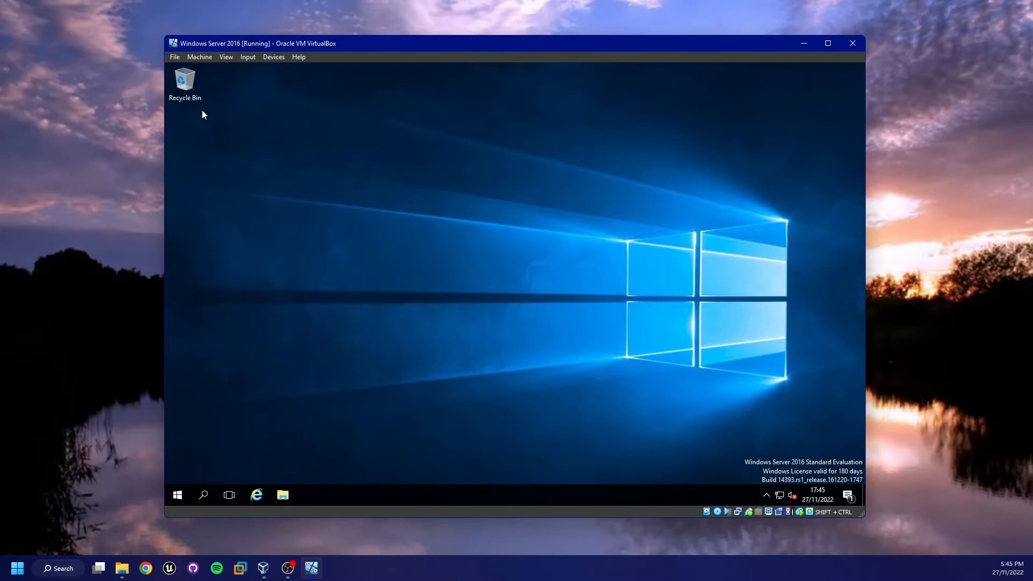
- Open Server Manager and start the Add Roles and Features wizard with role-based installation on the local server
{"action": "key", "text": "super"}
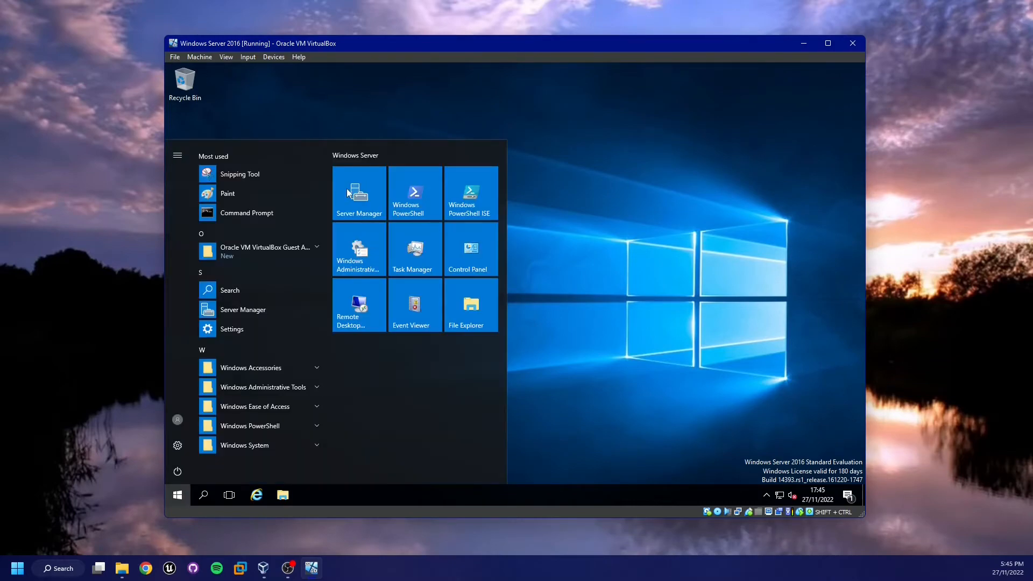
{"action": "left_click", "coordinate": [364, 189]}
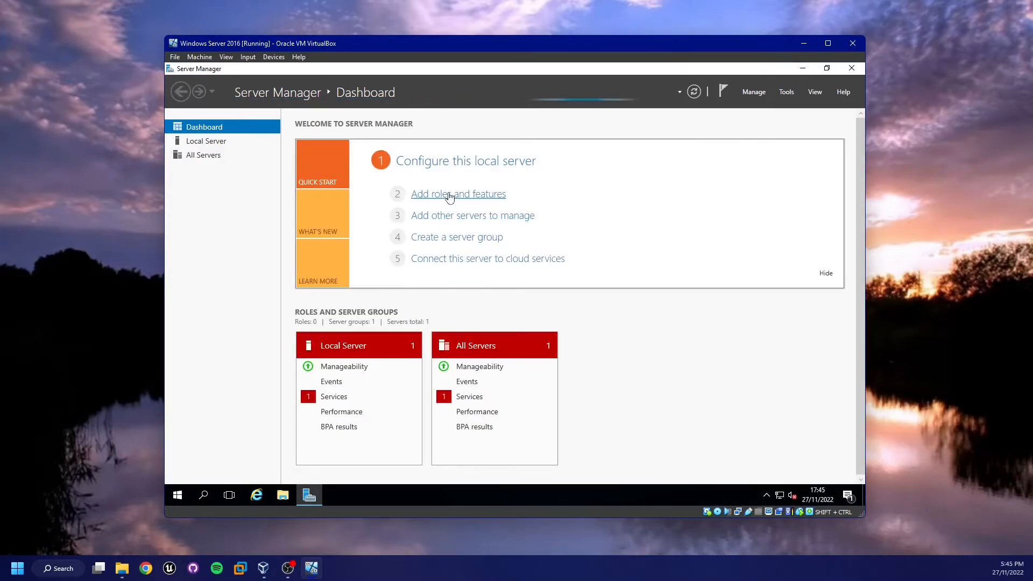
{"action": "left_click", "coordinate": [450, 195]}
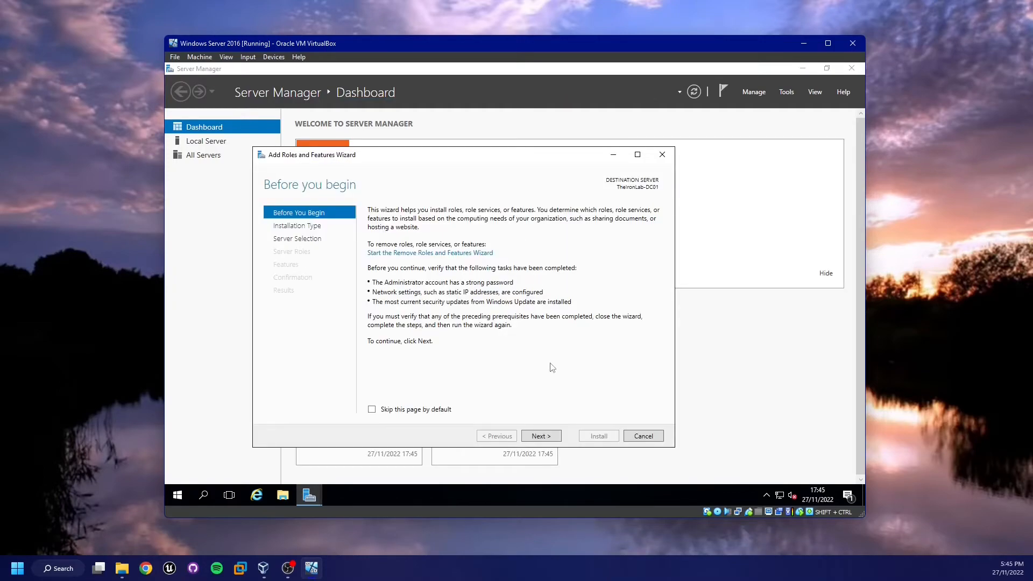
{"action": "left_click", "coordinate": [554, 441]}
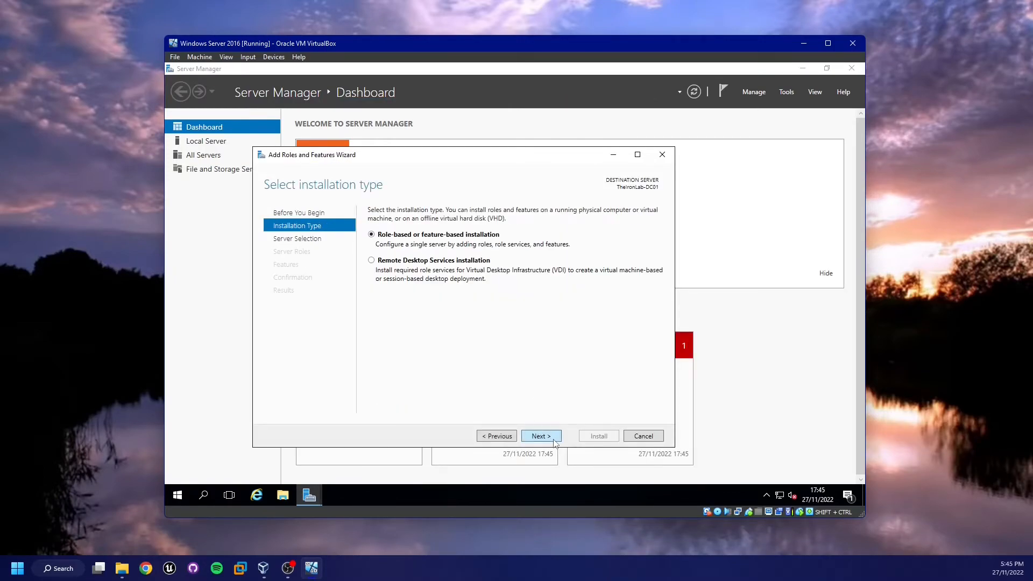
{"action": "left_click", "coordinate": [554, 441]}
{"action": "left_click", "coordinate": [555, 437]}
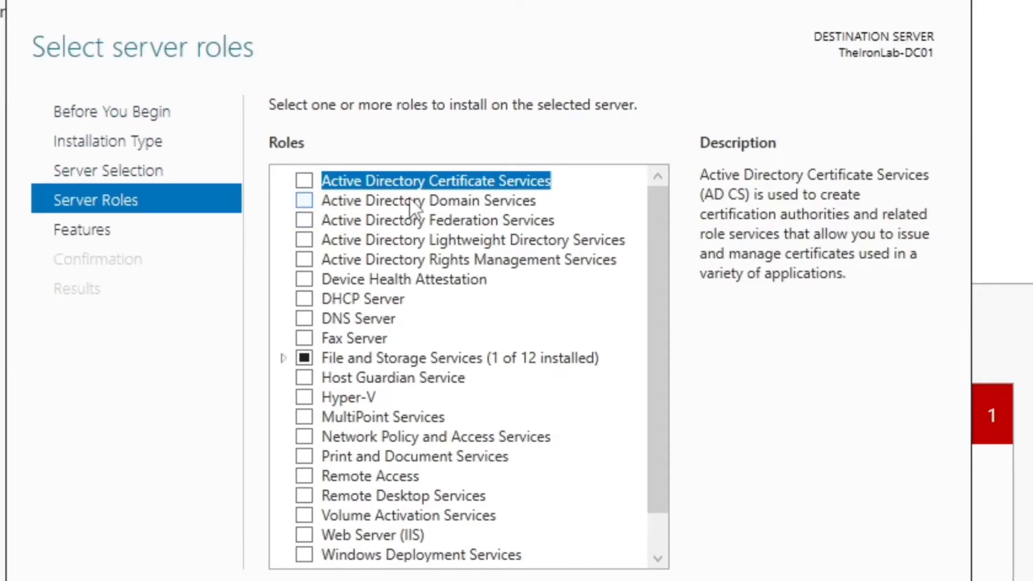
- Select the Active Directory Domain Services role, add its required features, and advance to the AD DS page
{"action": "left_click", "coordinate": [476, 203]}
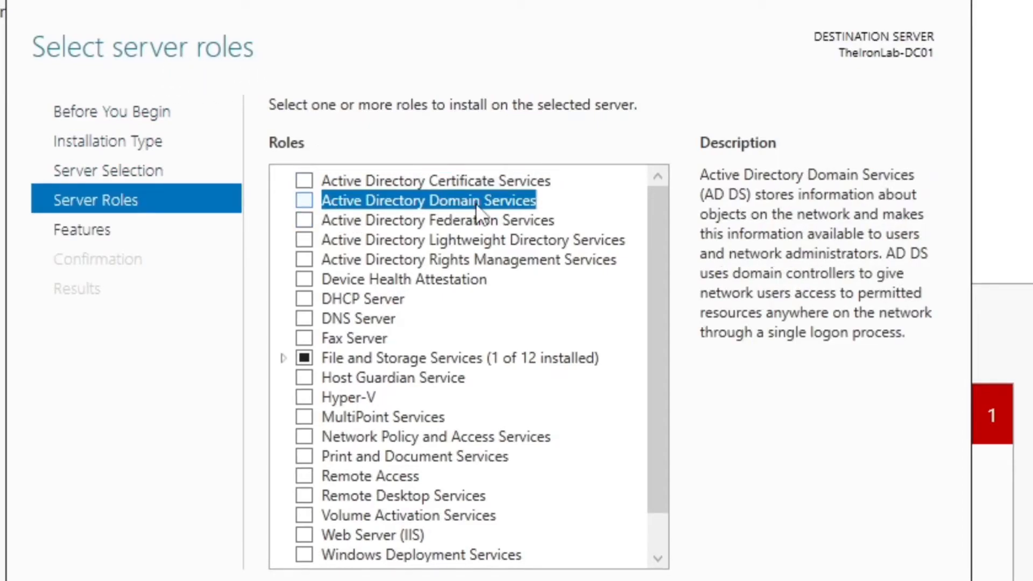
{"action": "left_click", "coordinate": [303, 200]}
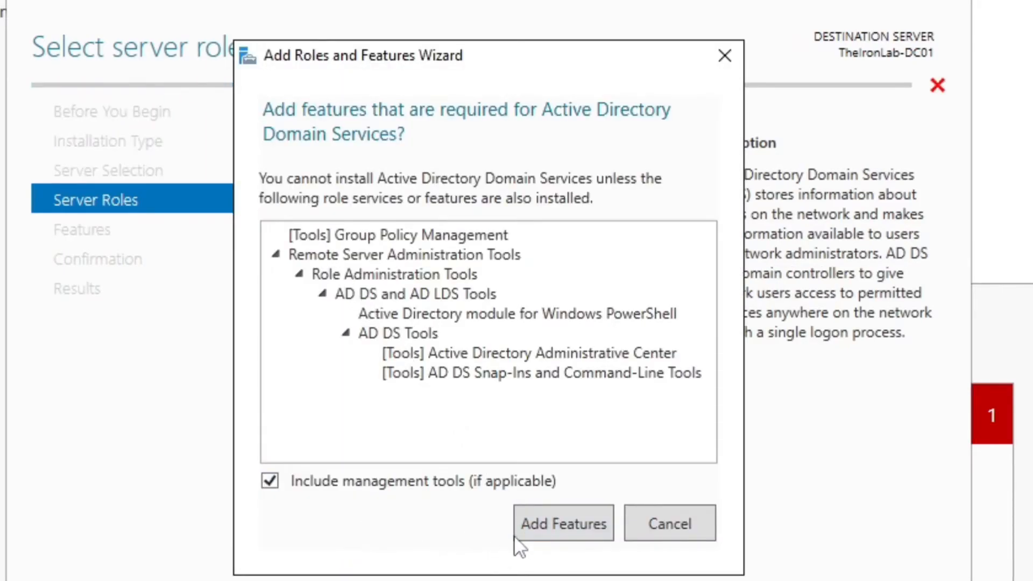
{"action": "left_click", "coordinate": [543, 524]}
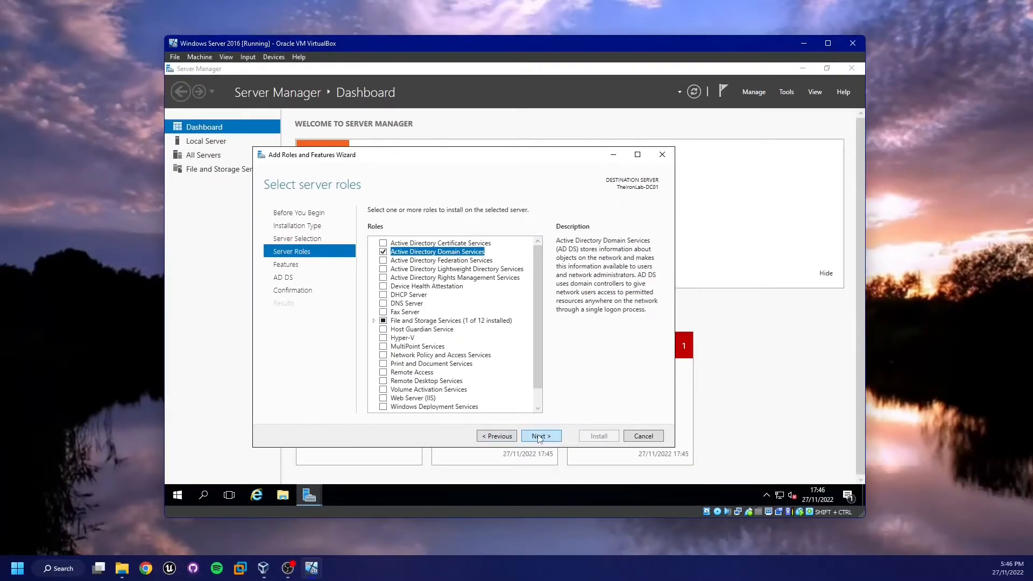
{"action": "left_click", "coordinate": [540, 436]}
{"action": "left_click", "coordinate": [539, 436]}
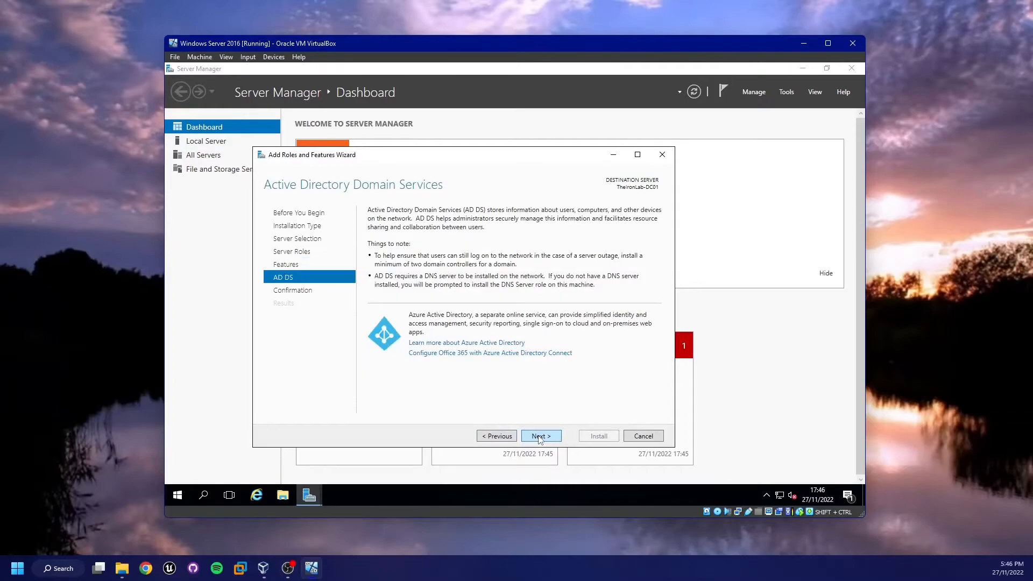
- Confirm the selections, install the Active Directory Domain Services role, and close the wizard when finished
{"action": "left_click", "coordinate": [540, 437]}
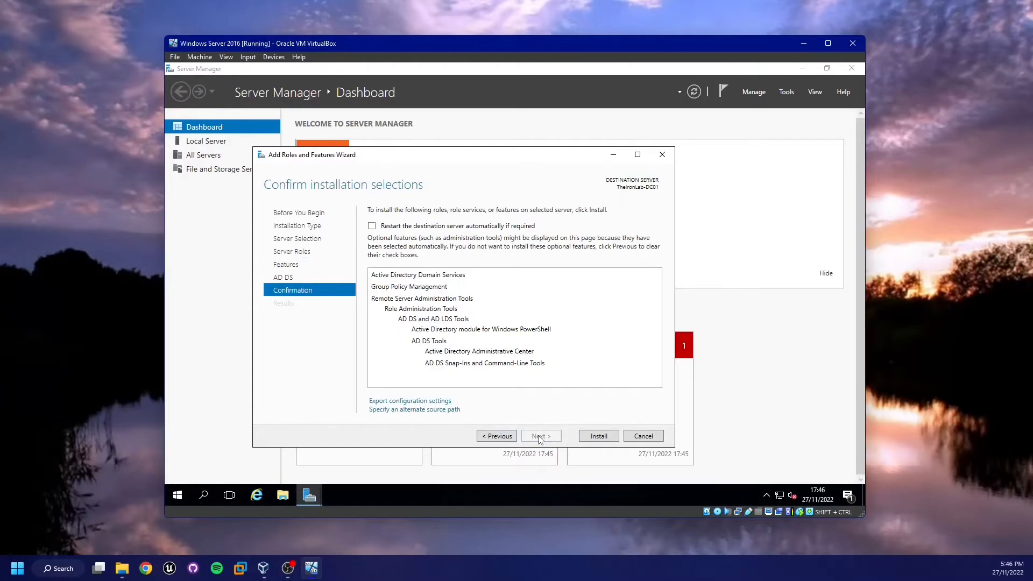
{"action": "left_click", "coordinate": [598, 436]}
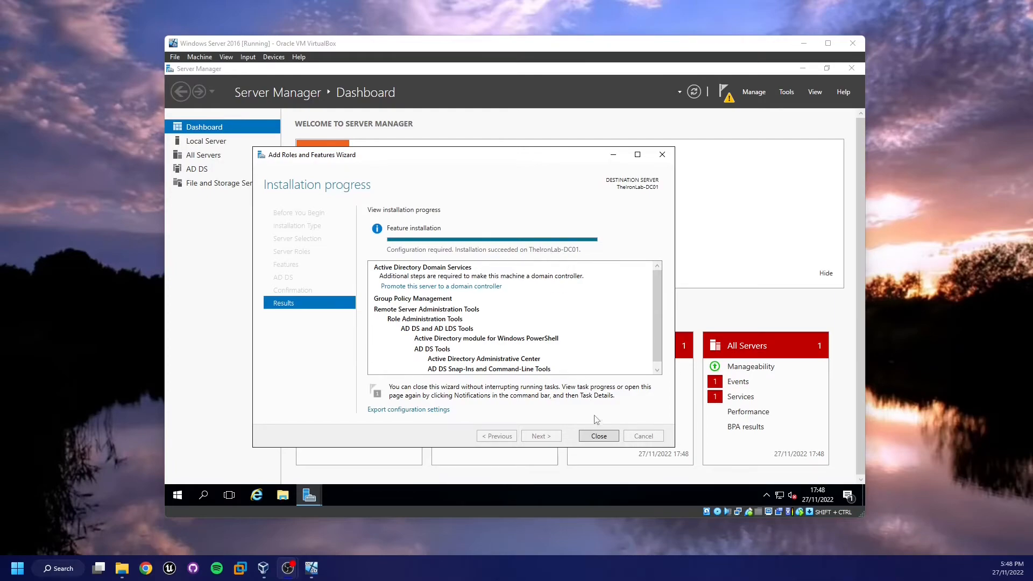
{"action": "left_click", "coordinate": [599, 436]}
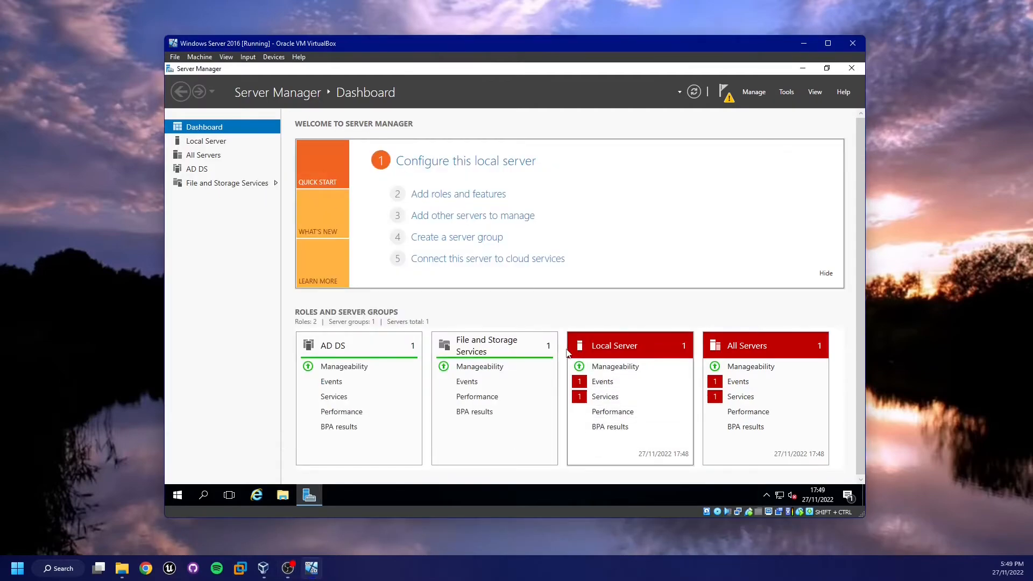
- Open the Local Server's critical events, select the TaskScheduler event, and hide its alert
{"action": "left_click", "coordinate": [617, 386]}
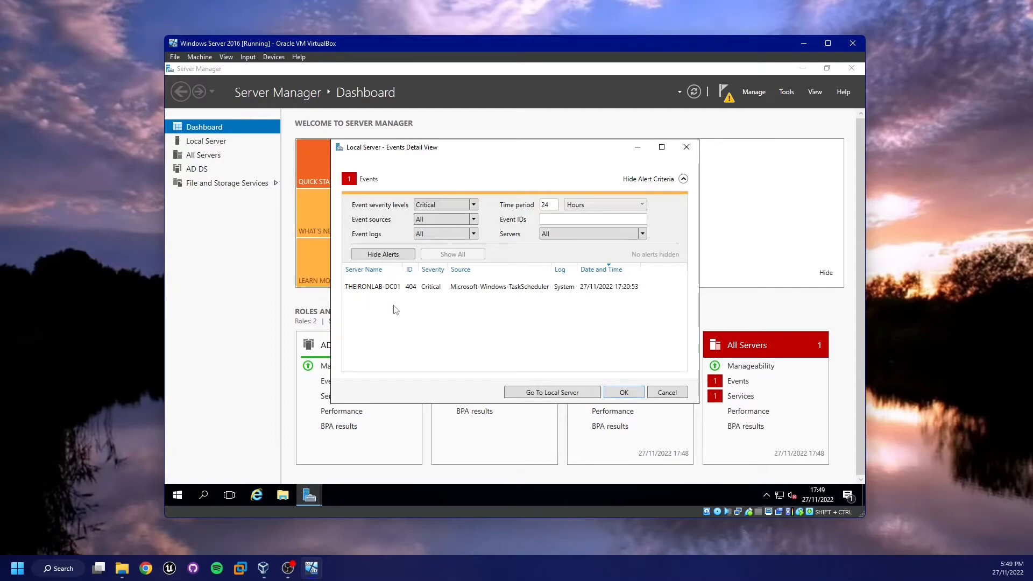
{"action": "left_click", "coordinate": [462, 290]}
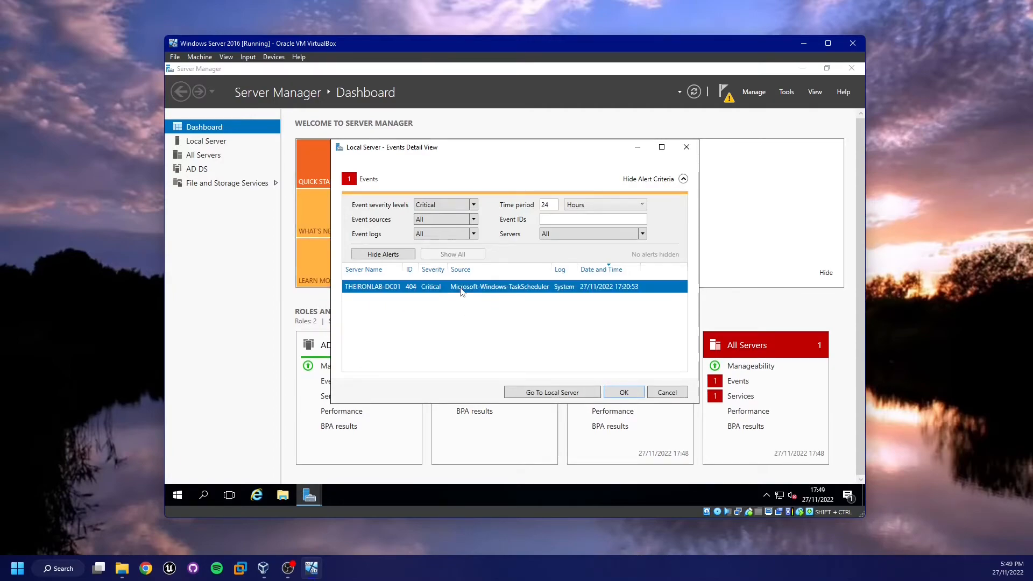
{"action": "left_click", "coordinate": [362, 253]}
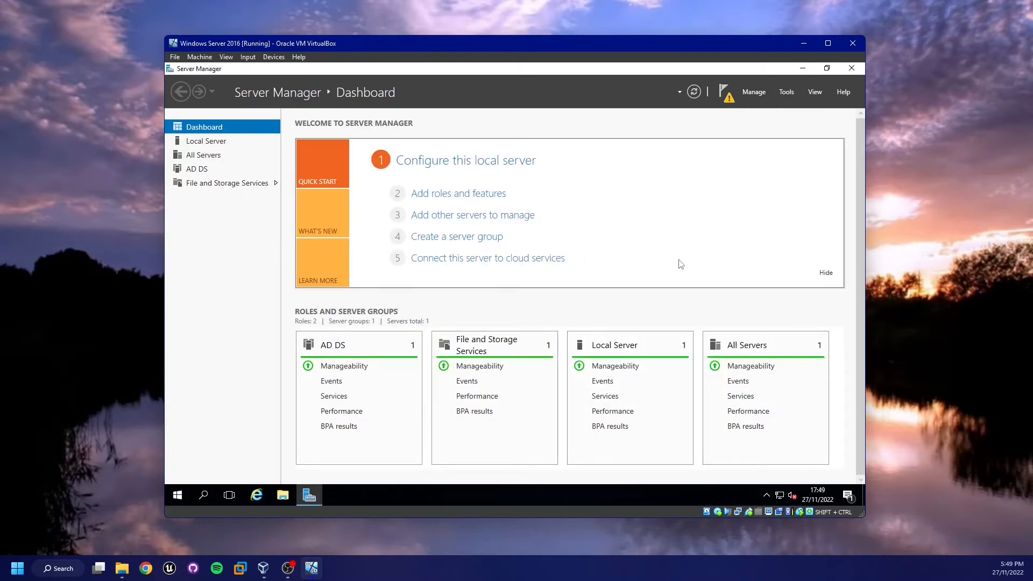
- Open the notifications and choose to promote this server to a domain controller
{"action": "left_click", "coordinate": [726, 94]}
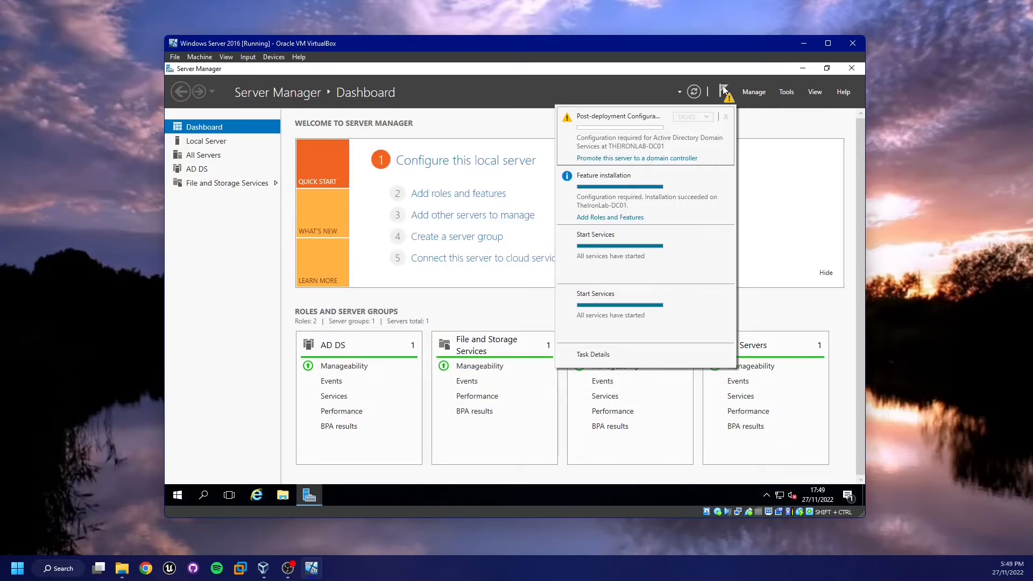
{"action": "left_click", "coordinate": [725, 93]}
{"action": "left_click", "coordinate": [724, 92]}
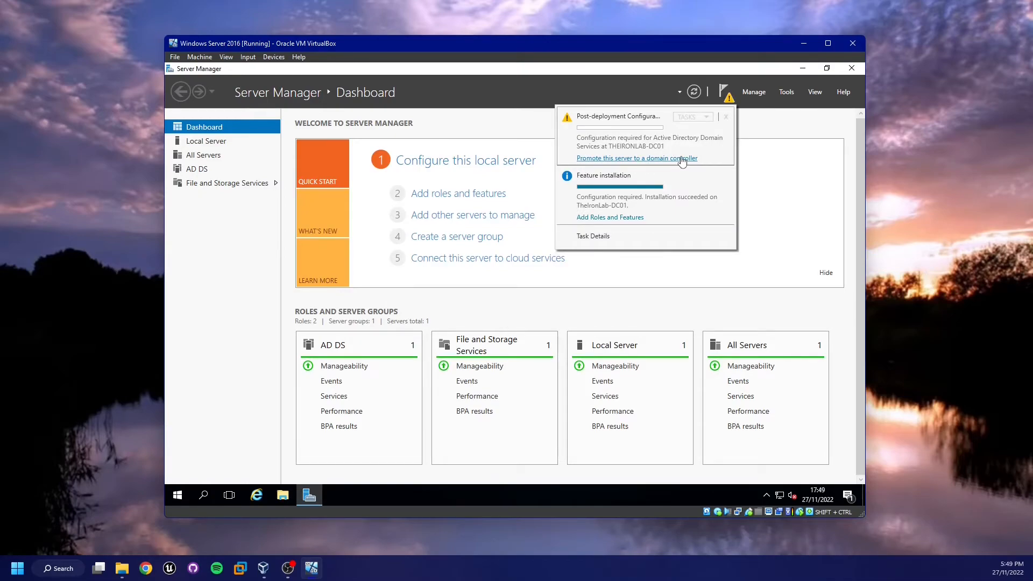
{"action": "left_click", "coordinate": [682, 158]}
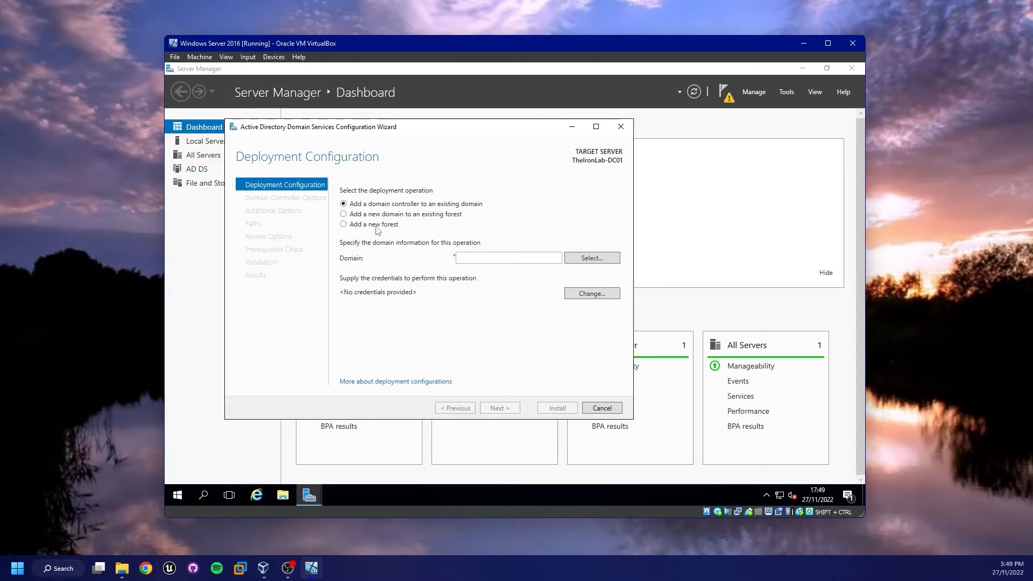
- Choose to add a new forest with the root domain name TheIronLab.Internal and continue
{"action": "left_click", "coordinate": [386, 228]}
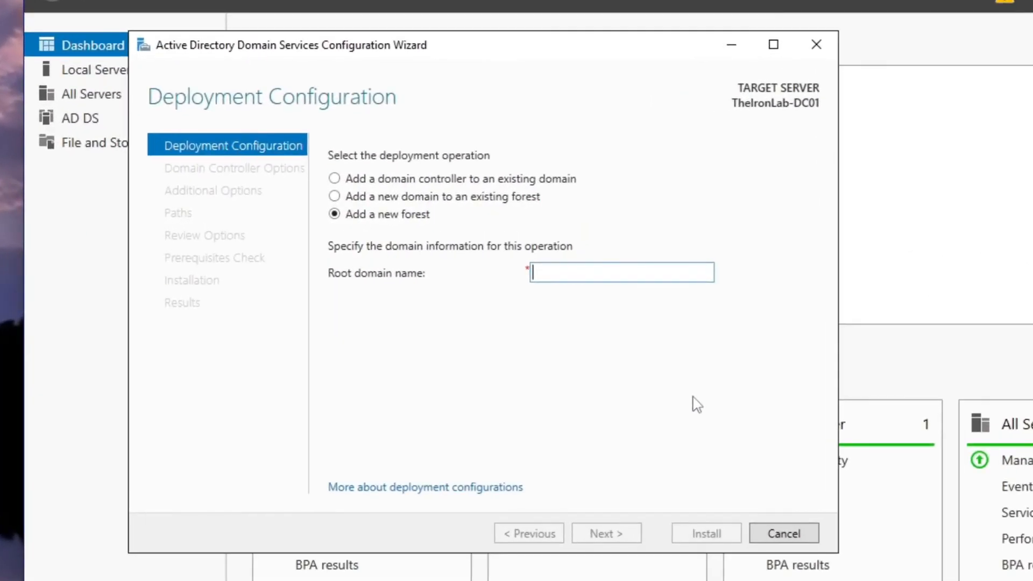
{"action": "type", "text": "Thelro"}
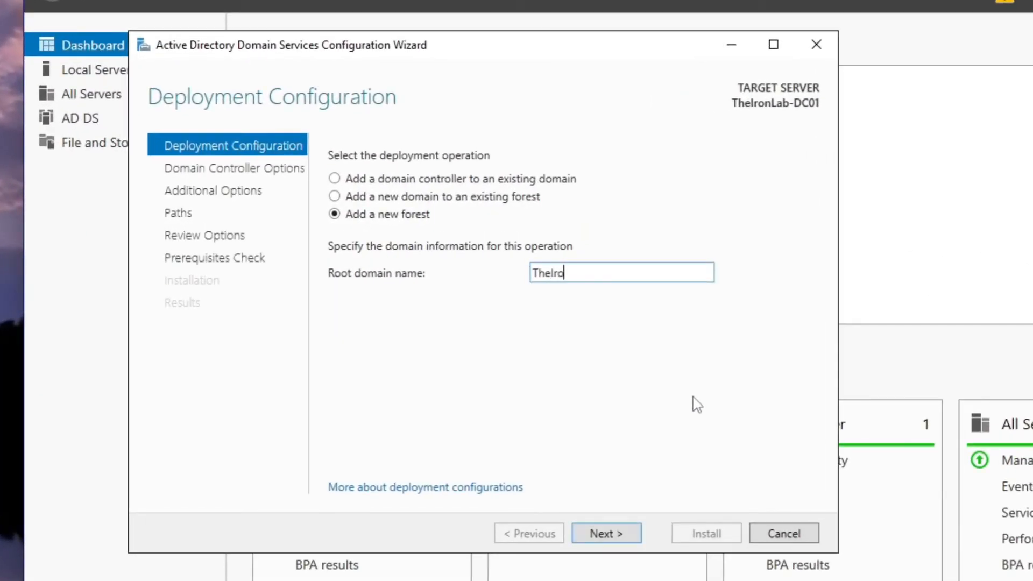
{"action": "type", "text": "nLab.Internal"}
{"action": "key", "text": "Return"}
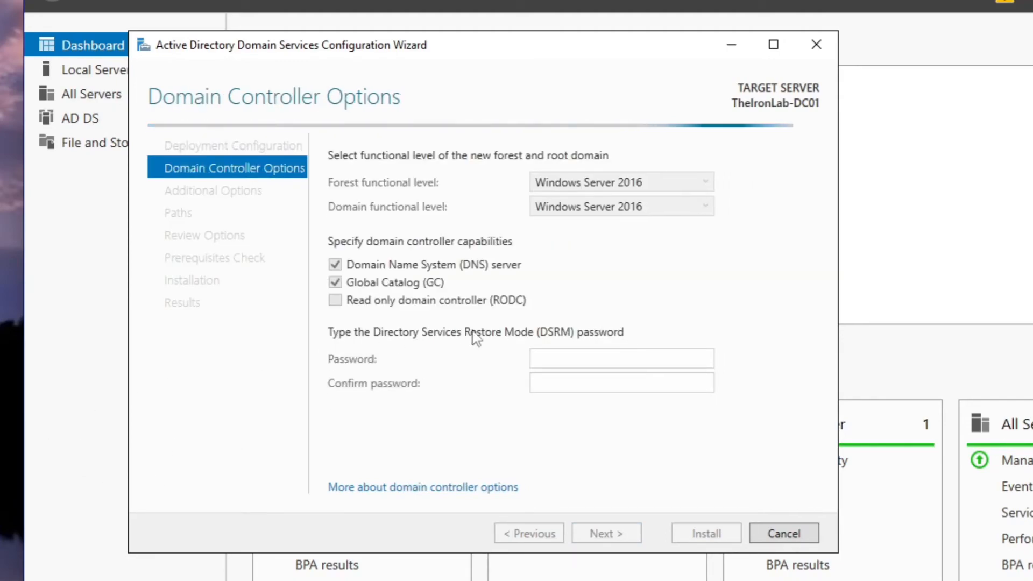
- Enter and confirm the Directory Services Restore Mode password, keeping DNS server and Global Catalog enabled, and continue
{"action": "left_click", "coordinate": [563, 359]}
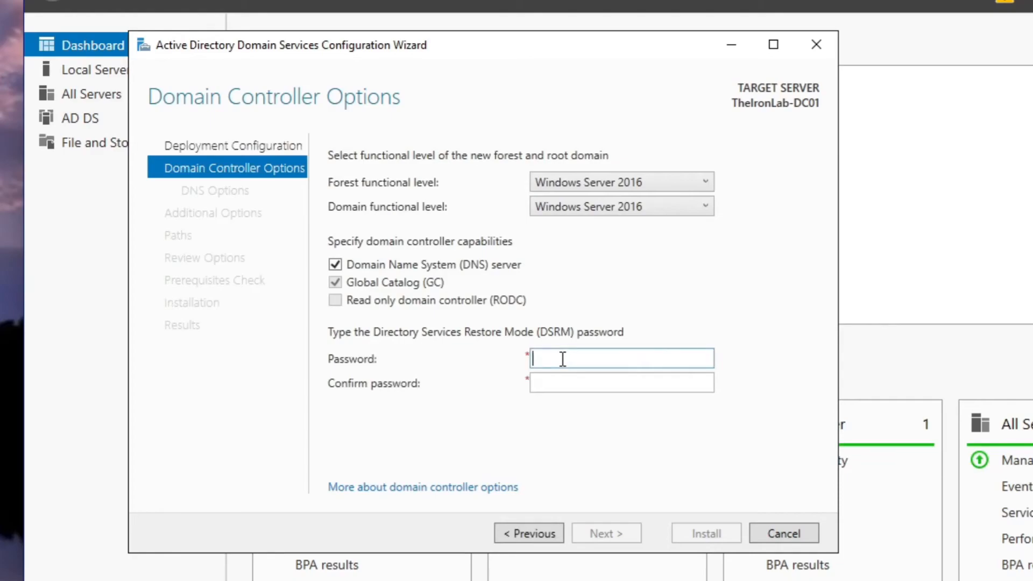
{"action": "type", "text": "•••••"}
{"action": "key", "text": "Tab"}
{"action": "type", "text": "•••••"}
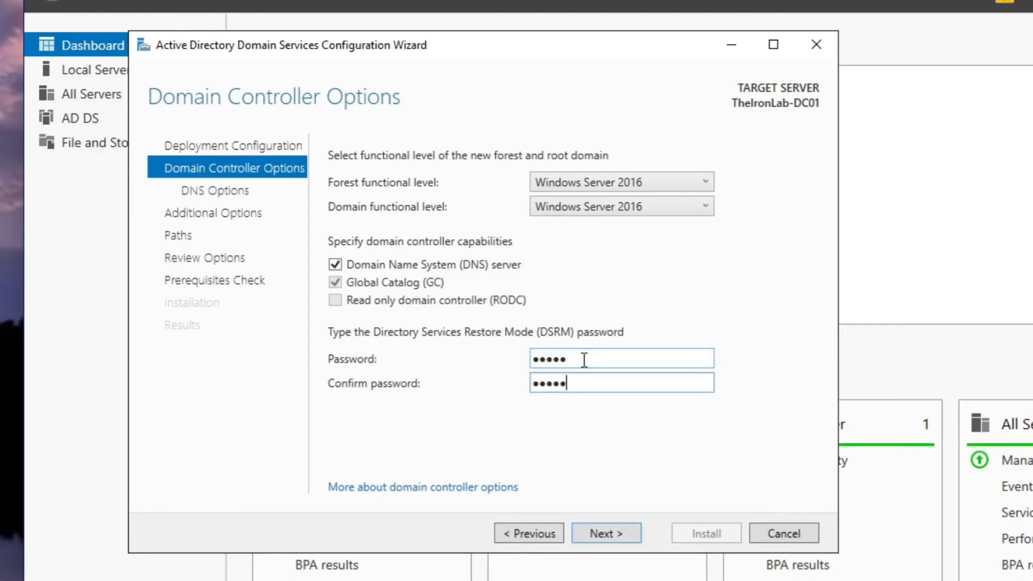
{"action": "key", "text": "Return"}
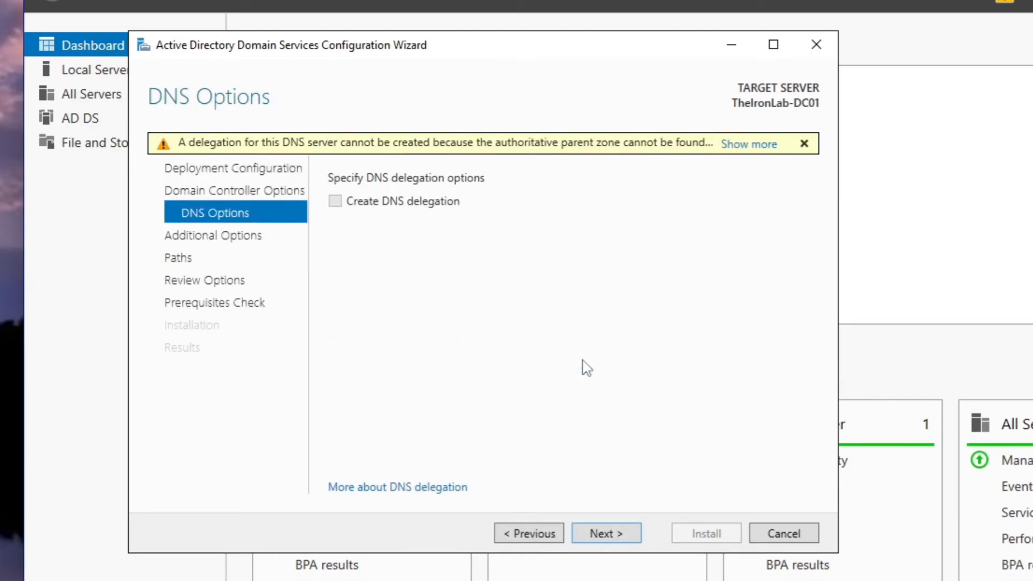
- Accept the default DNS, NetBIOS domain name and folder path options, then install the new domain controller
{"action": "key", "text": "Return"}
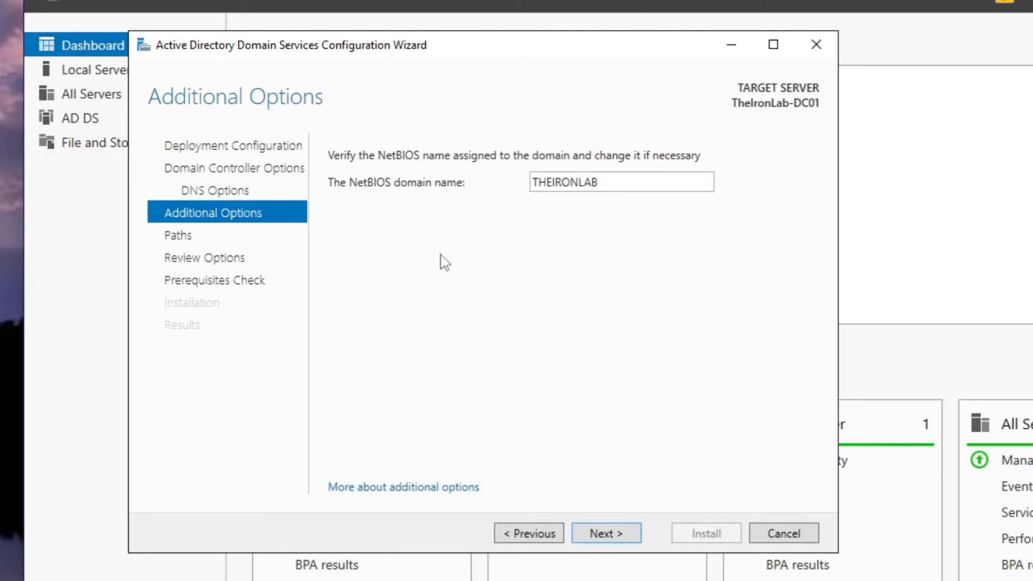
{"action": "key", "text": "Return"}
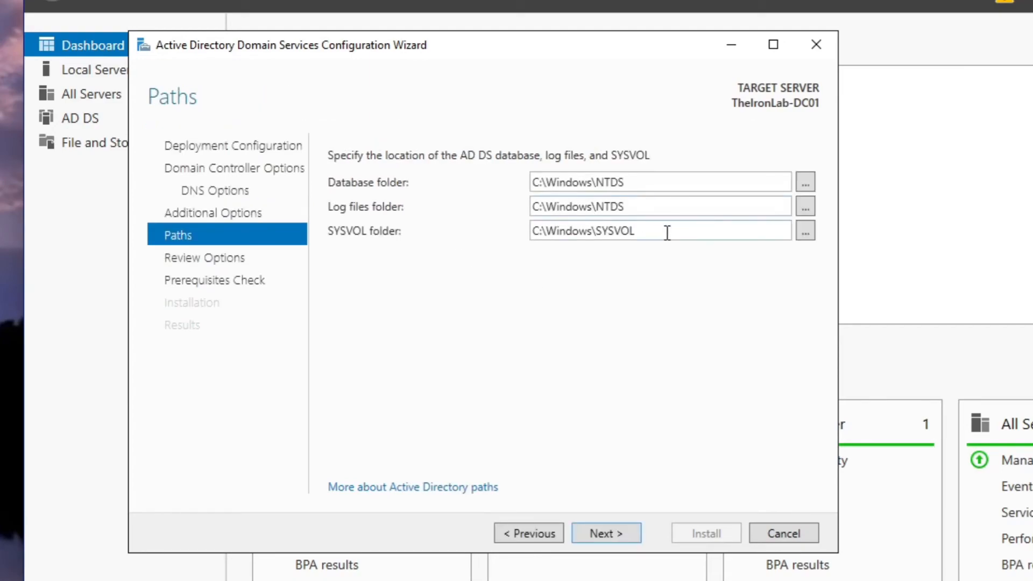
{"action": "left_click_drag", "start_coordinate": [666, 230], "coordinate": [526, 246]}
{"action": "left_click", "coordinate": [568, 272]}
{"action": "left_click", "coordinate": [617, 534]}
{"action": "left_click", "coordinate": [617, 535]}
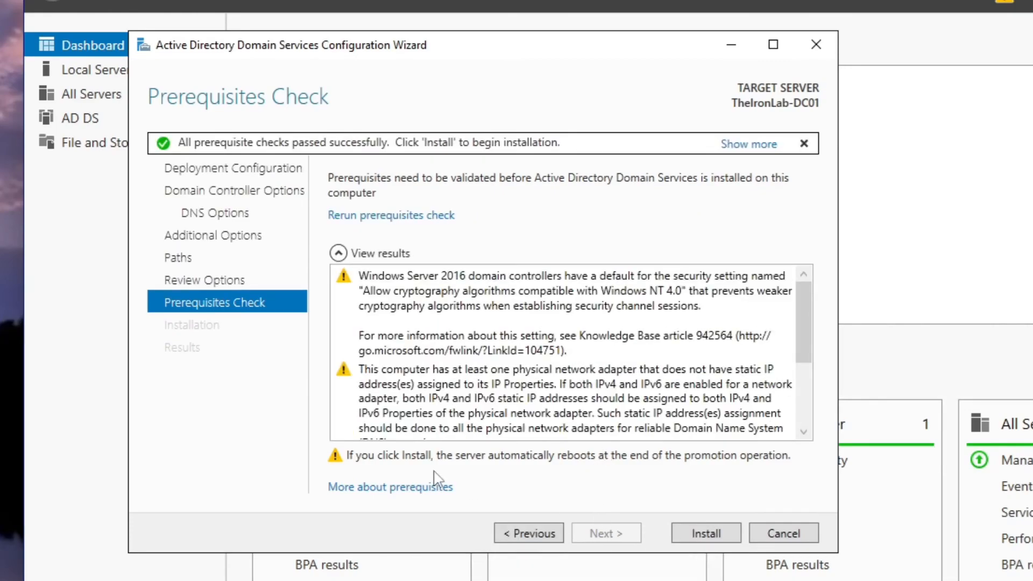
{"action": "left_click", "coordinate": [704, 538]}
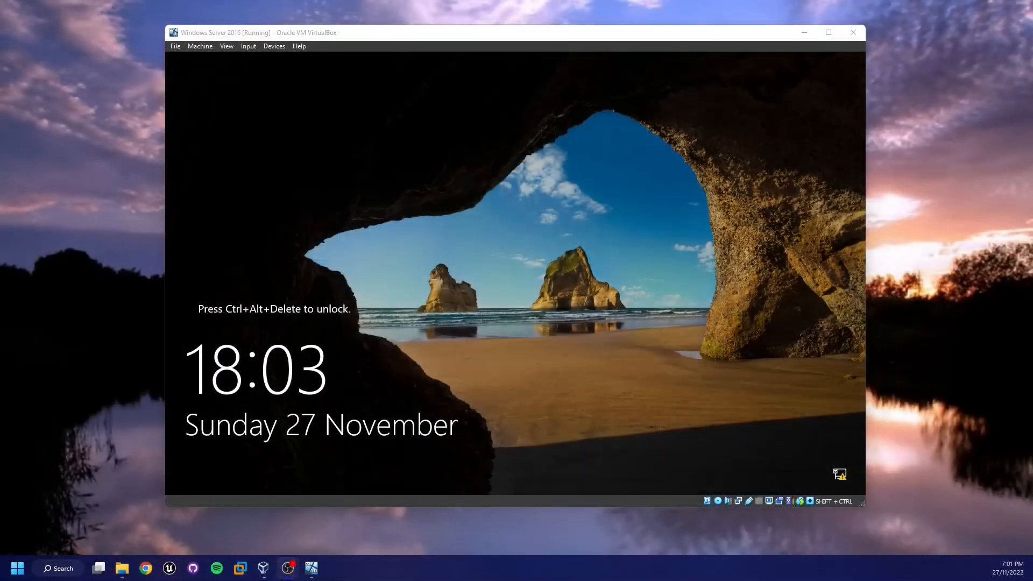
- After the restart, unlock the server and sign in as THEIRONLAB\Administrator with the account password
{"action": "left_click", "coordinate": [335, 359]}
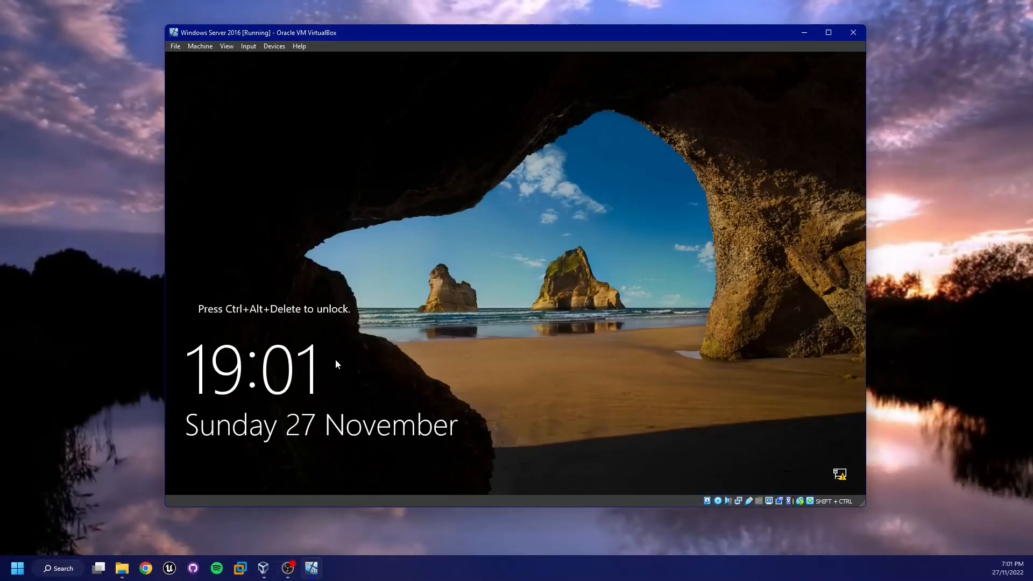
{"action": "key", "text": "ctrl+shift+Delete"}
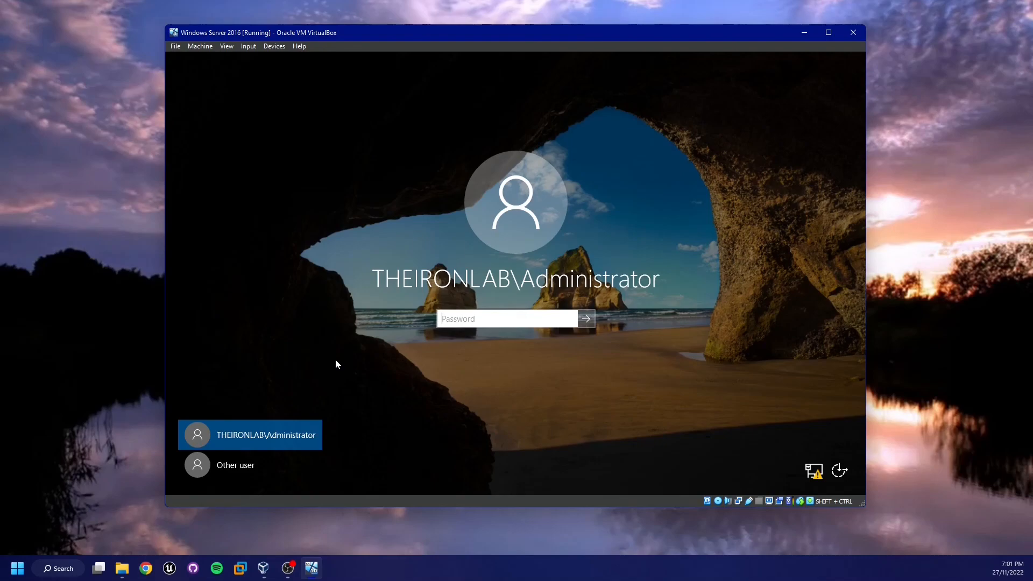
{"action": "type", "text": "********"}
{"action": "key", "text": "Return"}
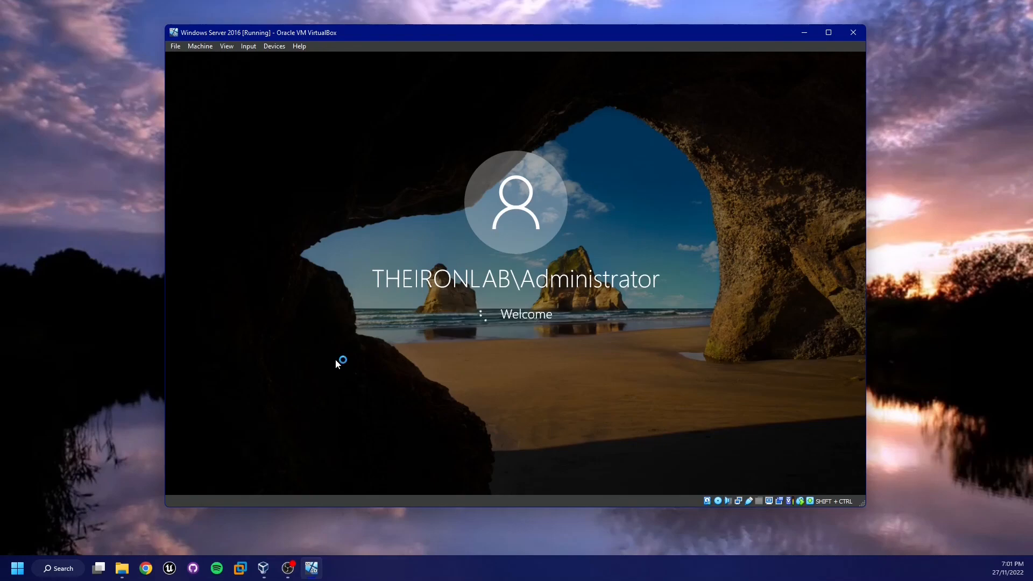